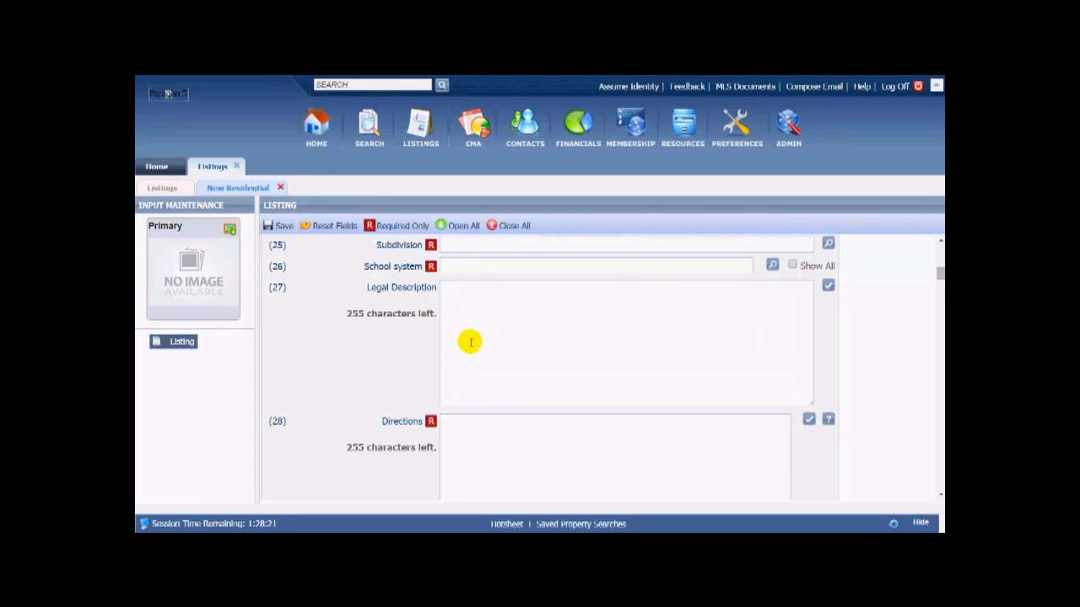
Step: Enter sample filler text in the Legal Description field and check its remaining-character counter
drag(354, 319, 434, 315)
click(456, 310)
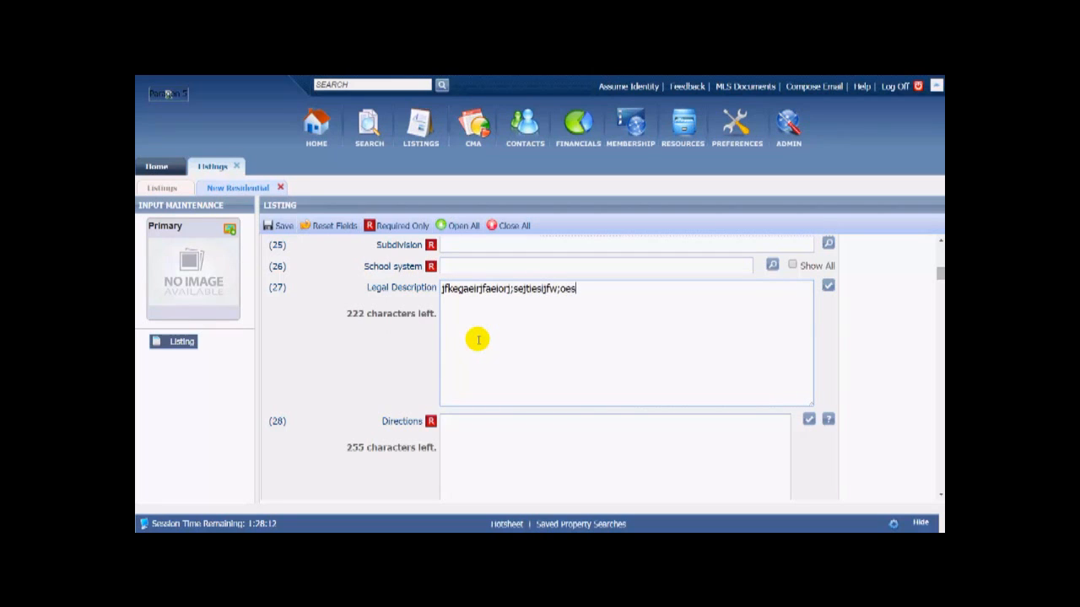
text(;djgs   dsgsd;gjsjgsdgsd)
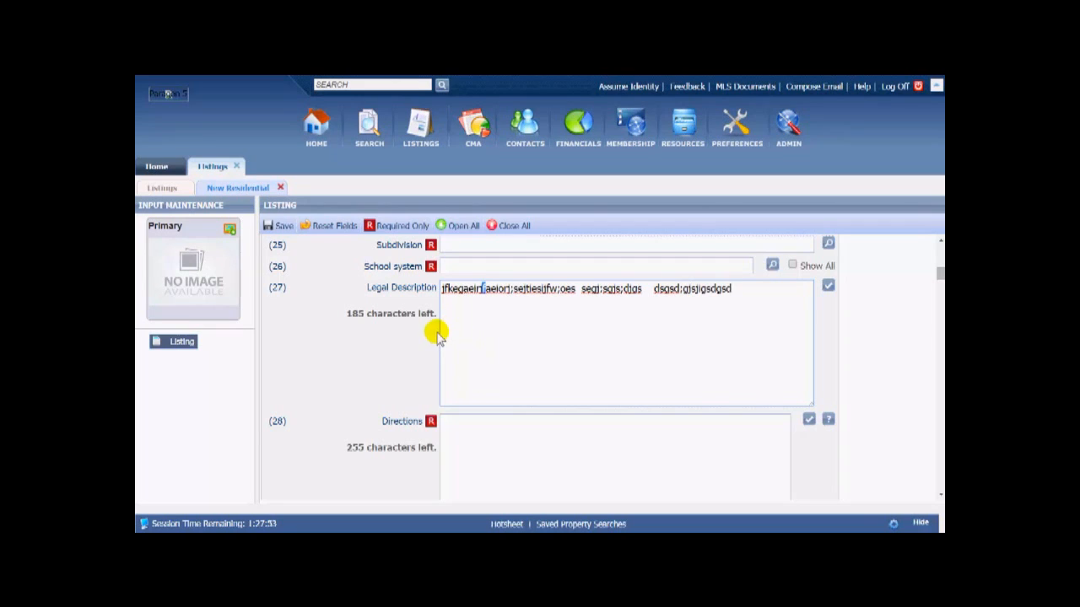
drag(437, 317, 351, 317)
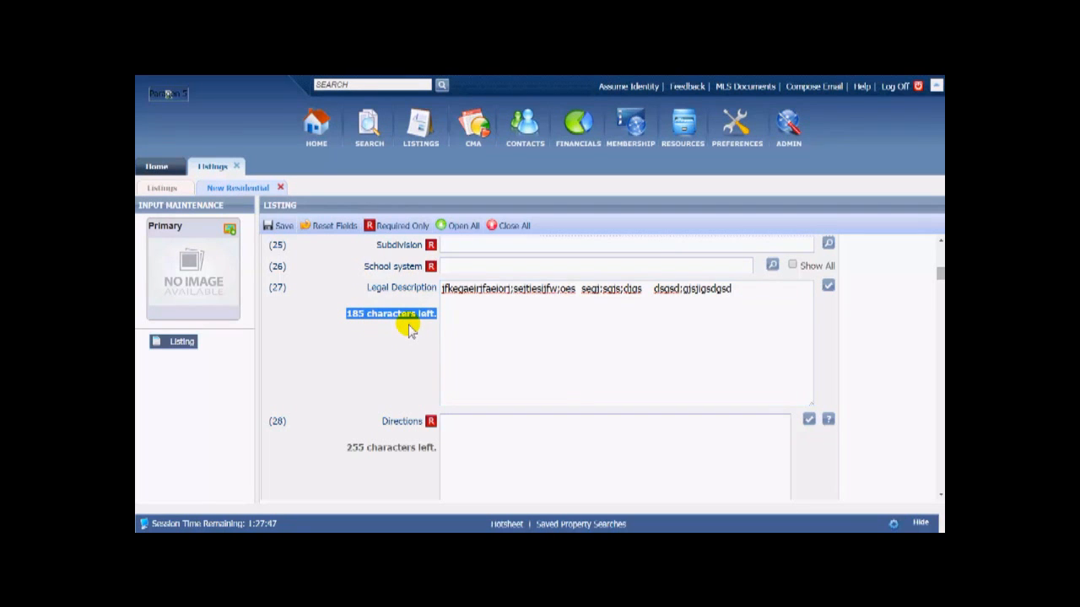
Step: Replace the filler text in the Legal Description field with the misspelled word MOTHEER
drag(749, 289, 442, 289)
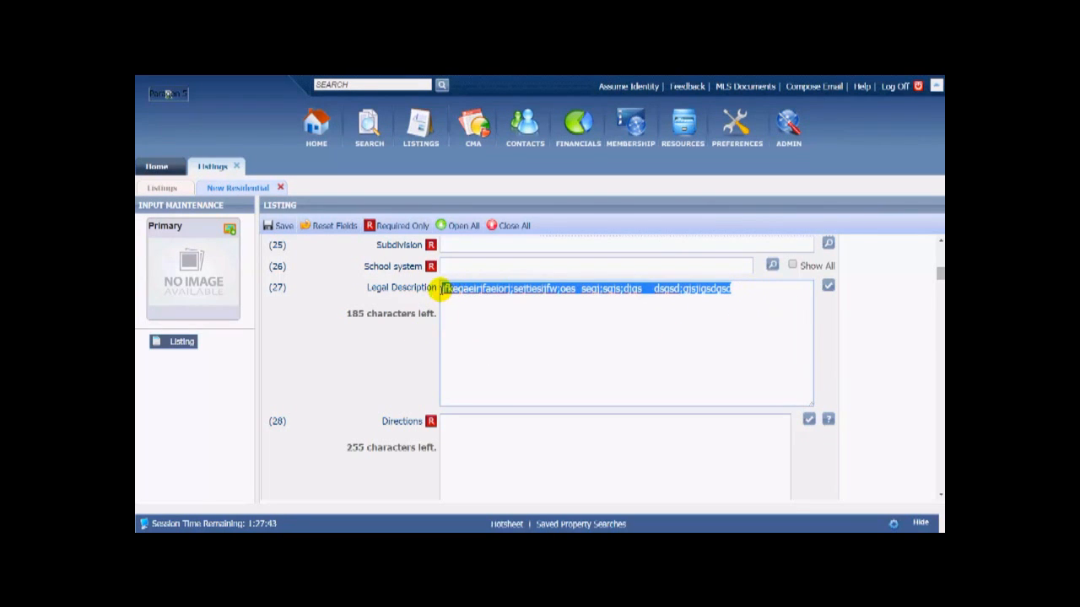
key(BackSpace)
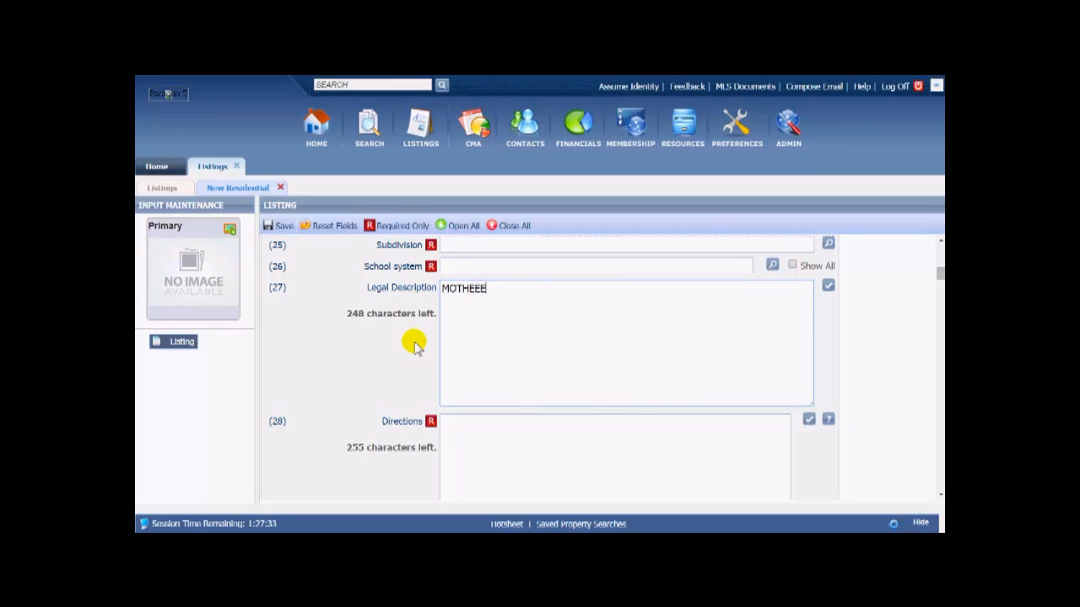
key(Tab)
click(501, 292)
key(Left)
key(BackSpace)
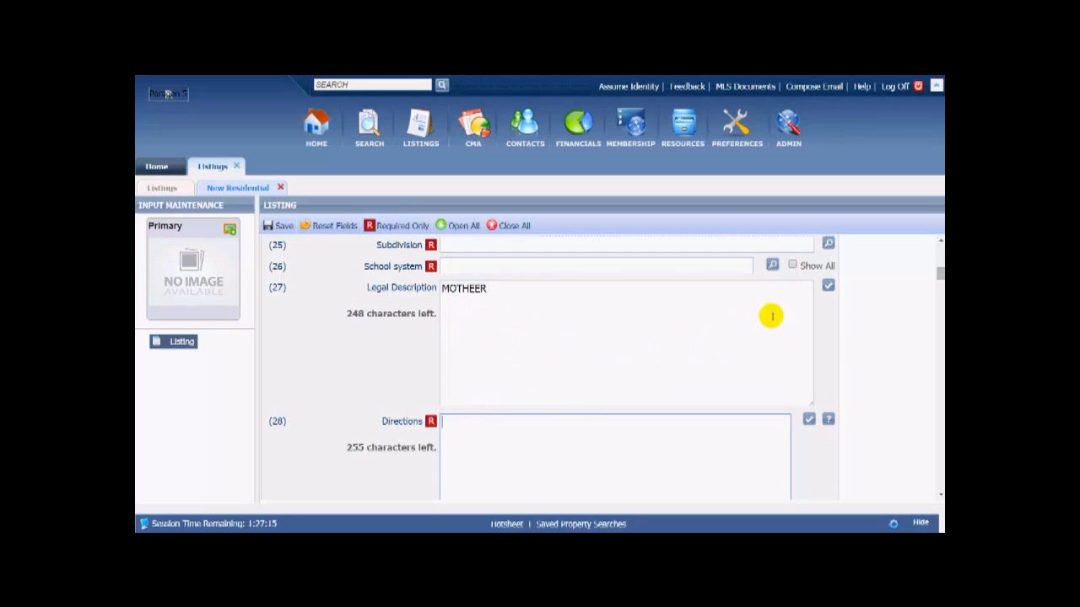
Step: Run the spell check on the Legal Description and clear the field's text
click(828, 287)
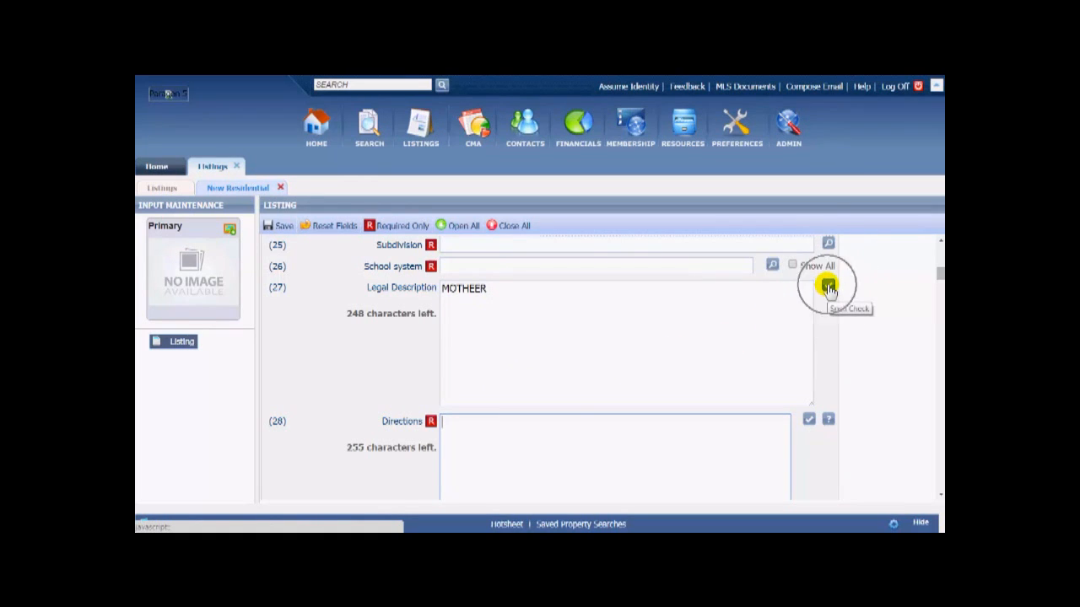
key(BackSpace)
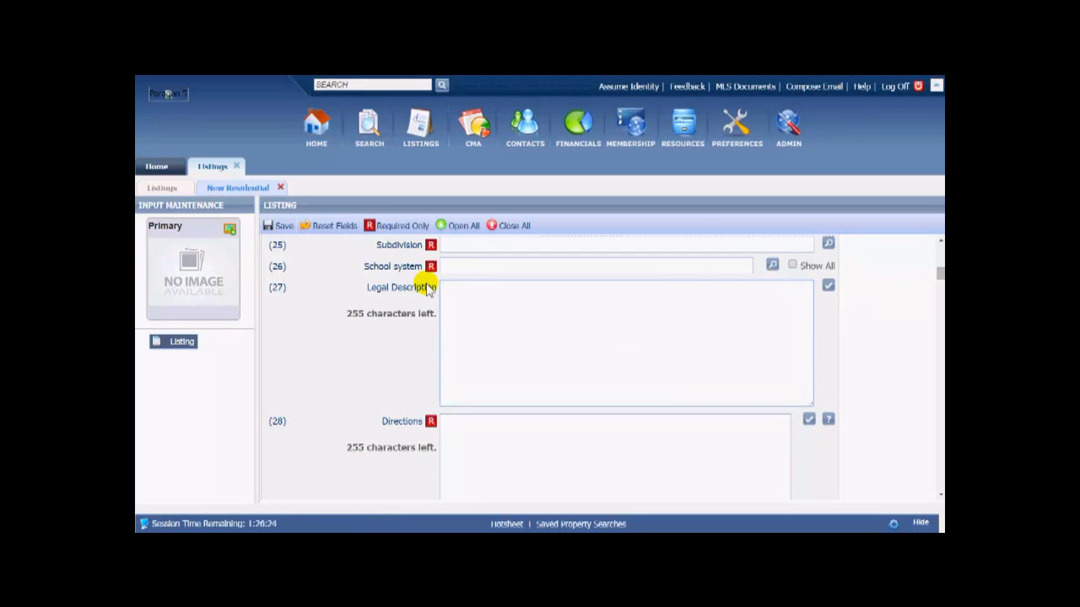
Step: Review the Property Details fields from Beds to Model Name and read the help notes for Builder and Est Date of Completion
scroll(552, 344, down, 5)
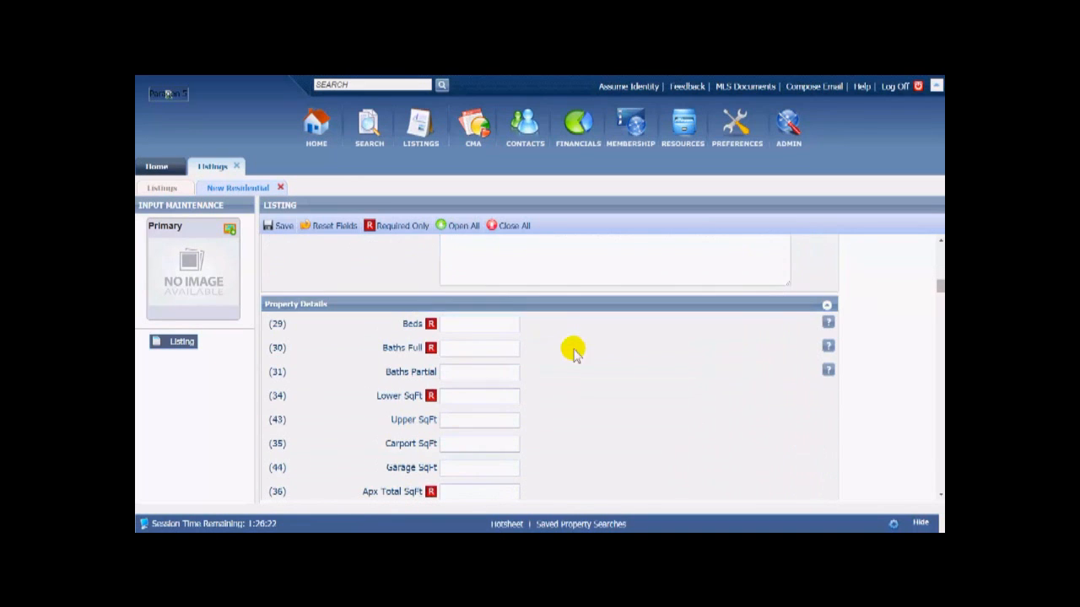
scroll(580, 351, down, 1)
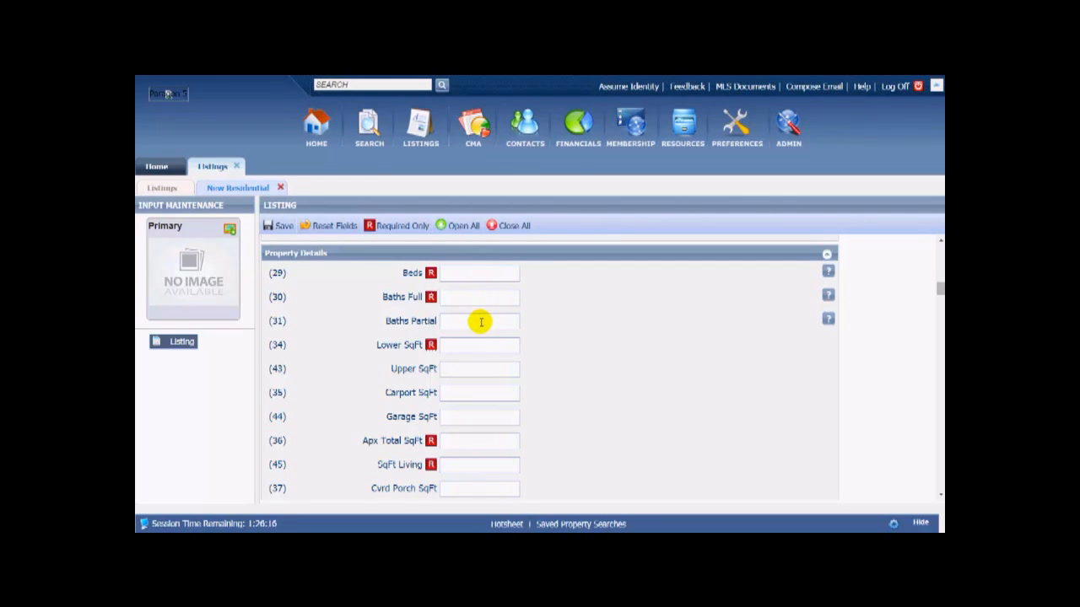
scroll(520, 396, down, 1)
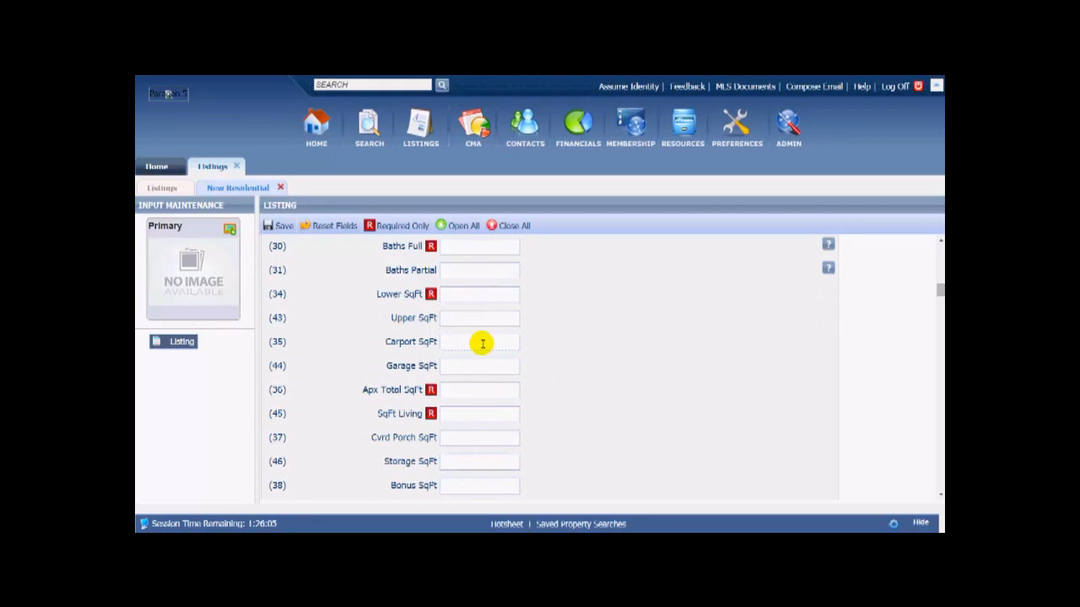
scroll(475, 345, down, 1)
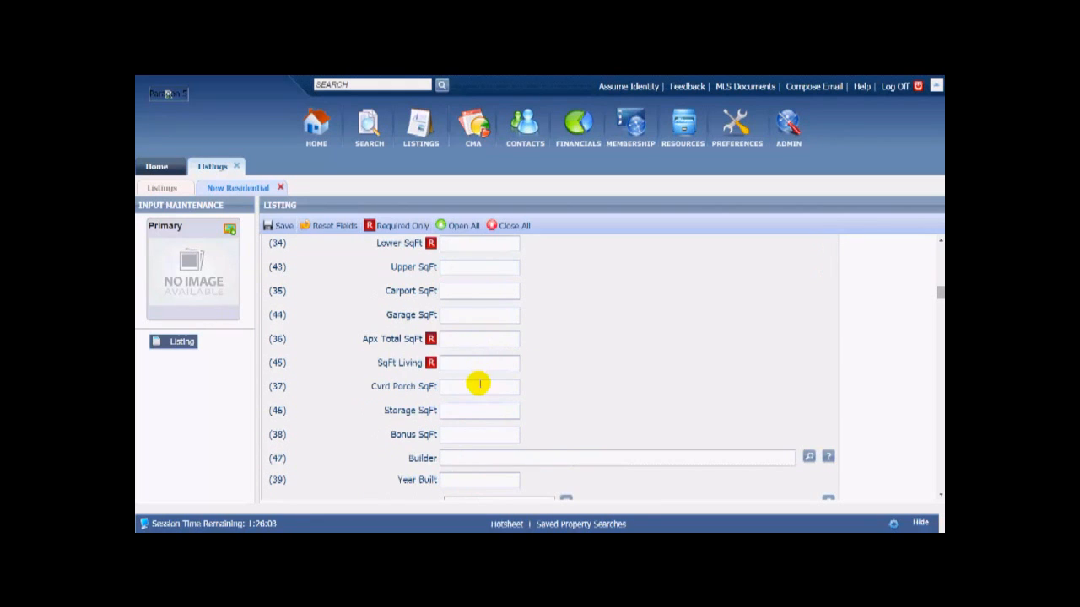
scroll(479, 380, down, 1)
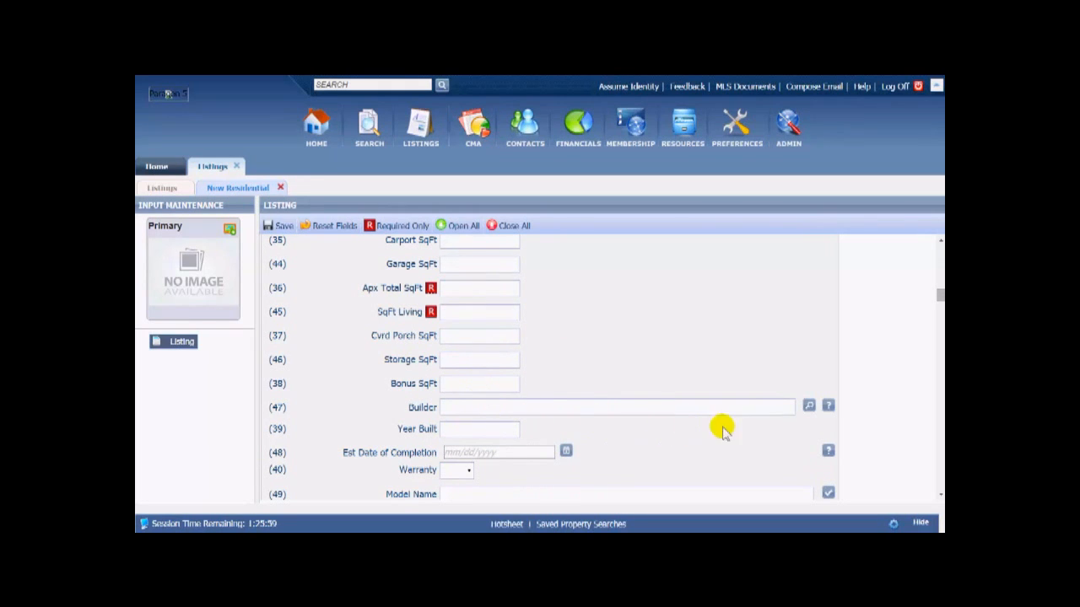
mouse_move(829, 408)
click(829, 408)
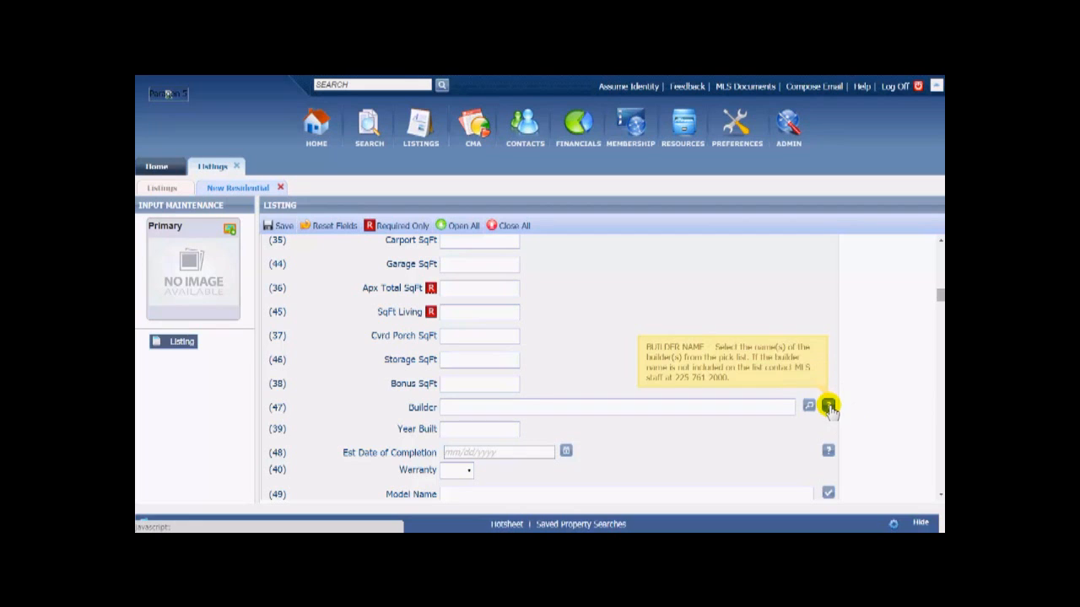
mouse_move(828, 453)
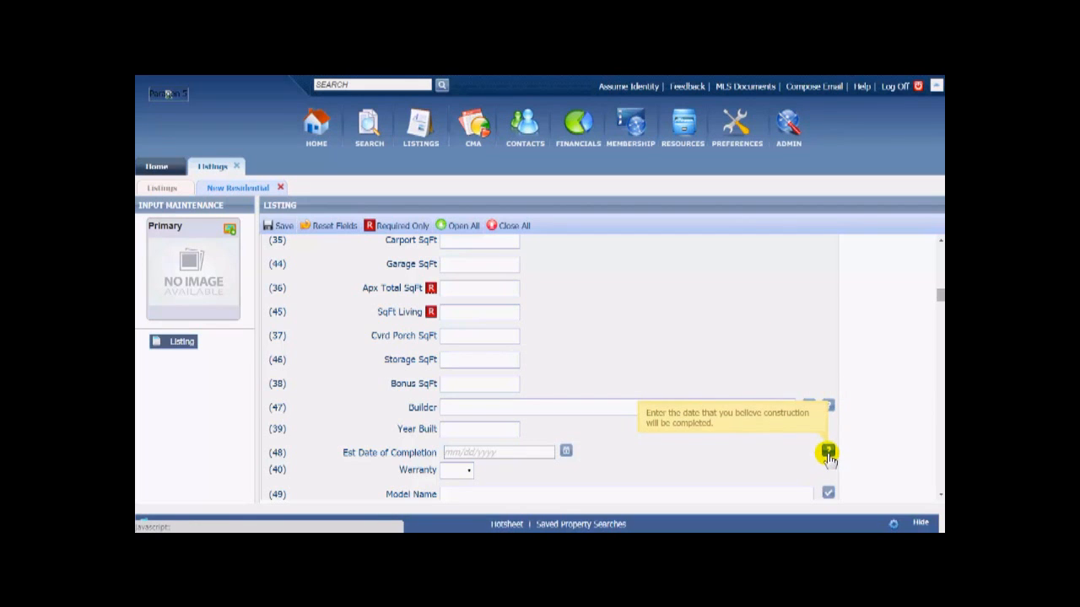
Step: Read the help notes for the Baths Partial and Baths Full fields in Property Details
scroll(731, 391, up, 5)
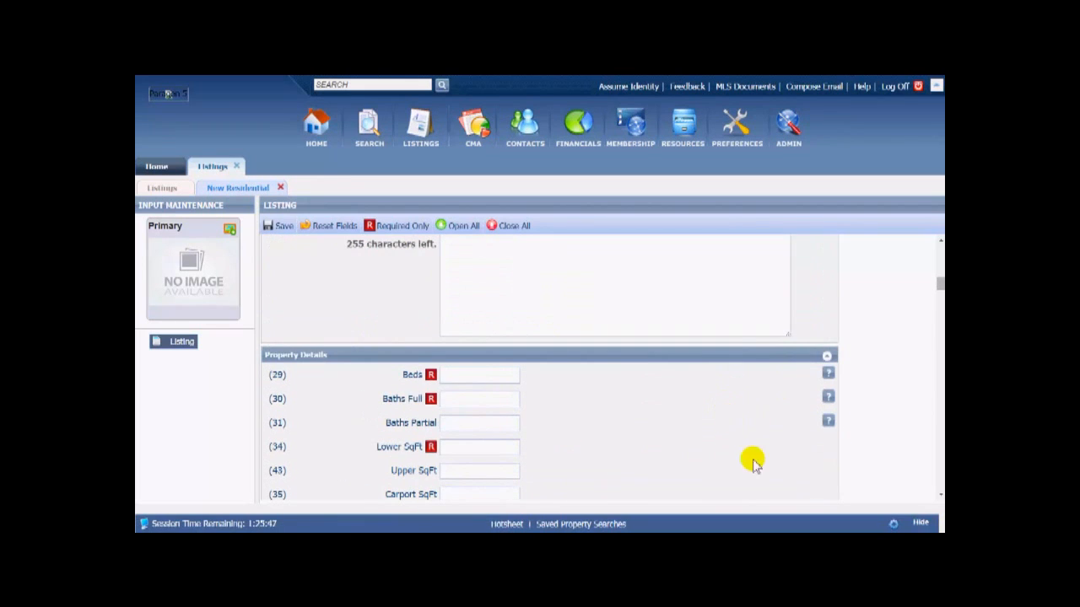
mouse_move(828, 422)
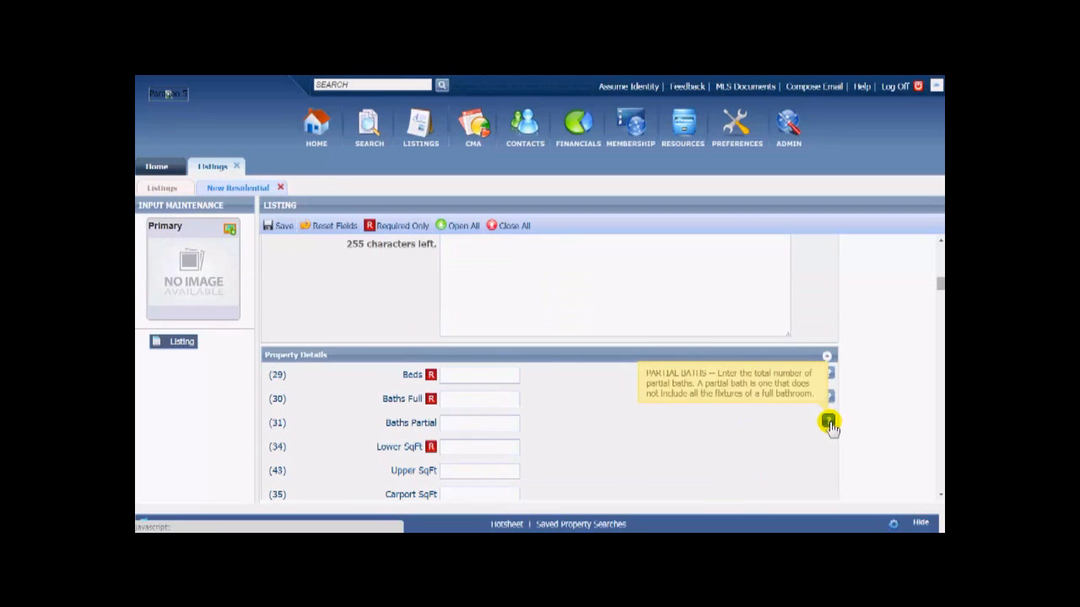
mouse_move(830, 392)
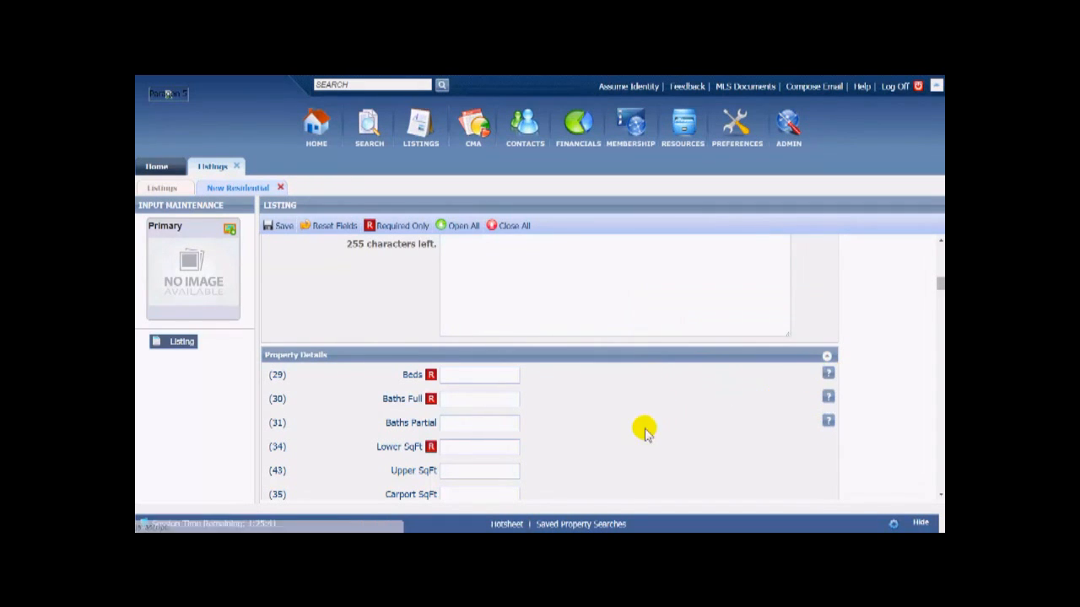
Step: Examine the remaining Property Details fields, from Model Name and Lot Dimensions through the internet display options to Remarks
scroll(644, 431, down, 5)
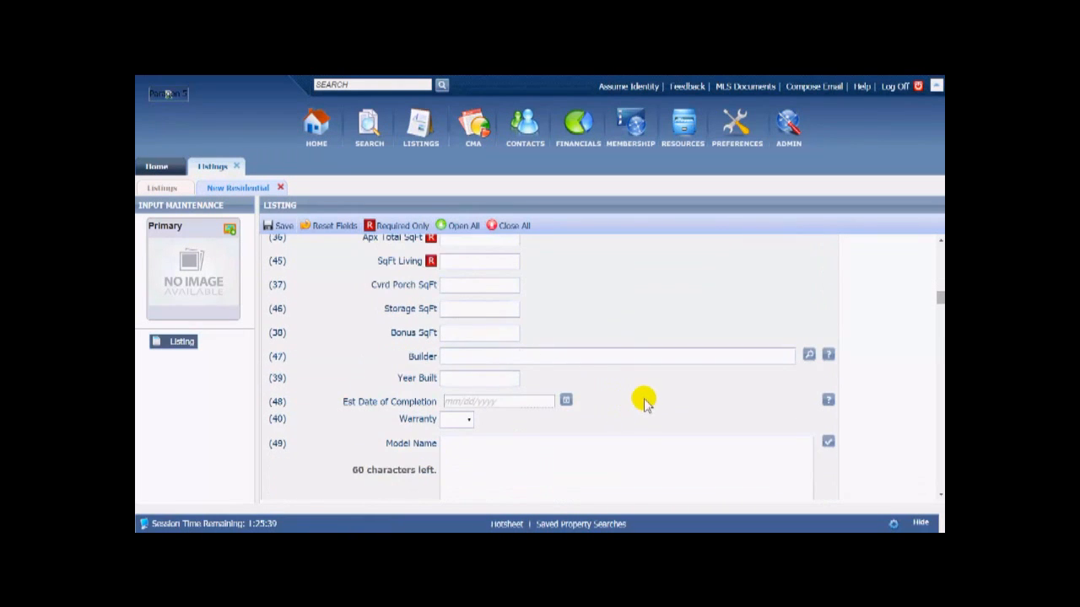
scroll(643, 403, down, 1)
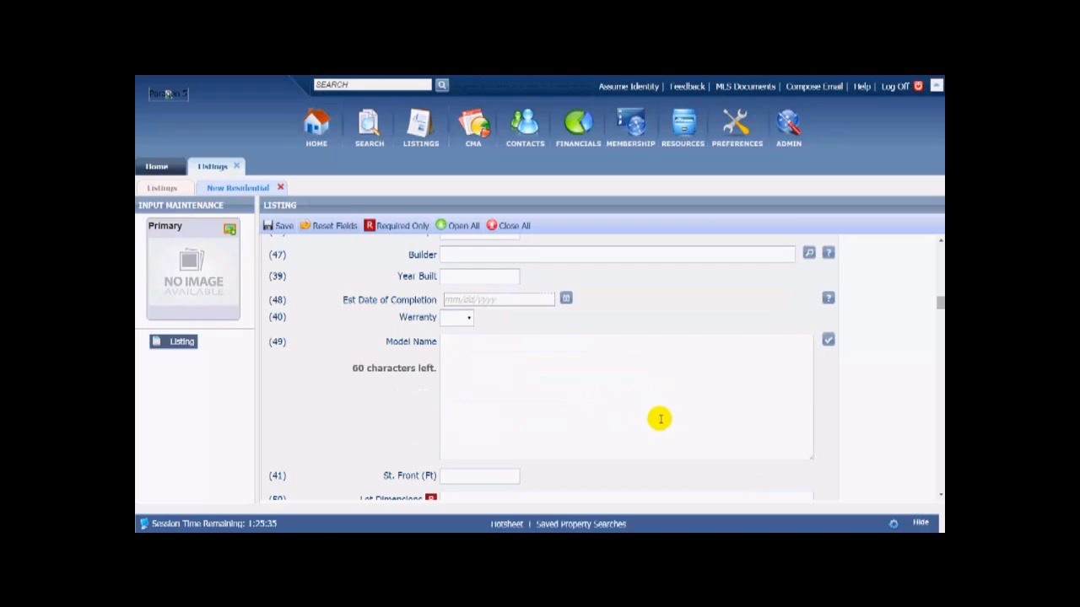
scroll(708, 400, down, 2)
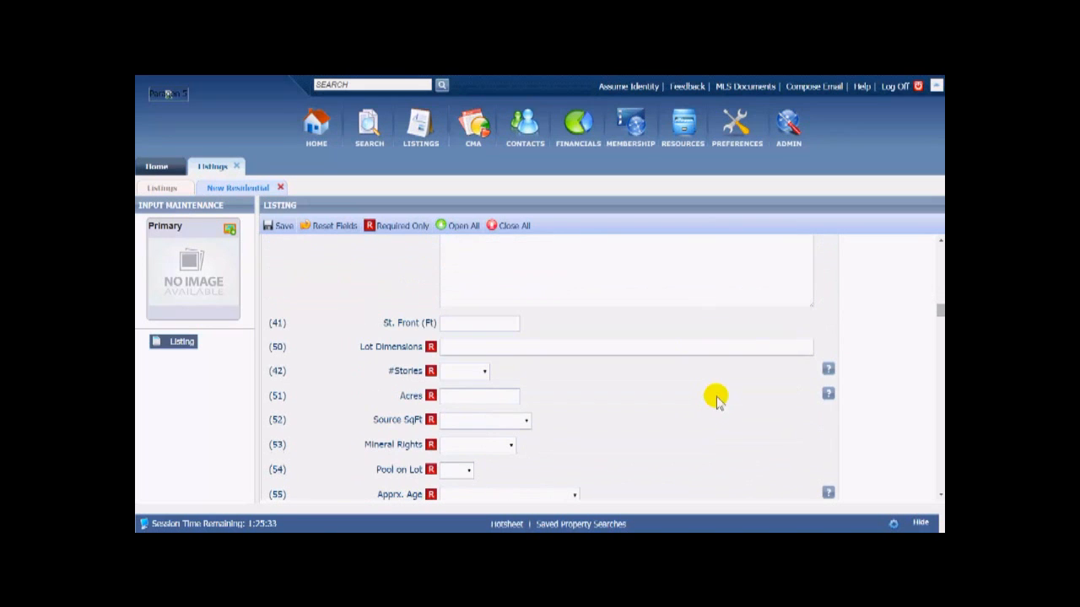
scroll(692, 411, down, 2)
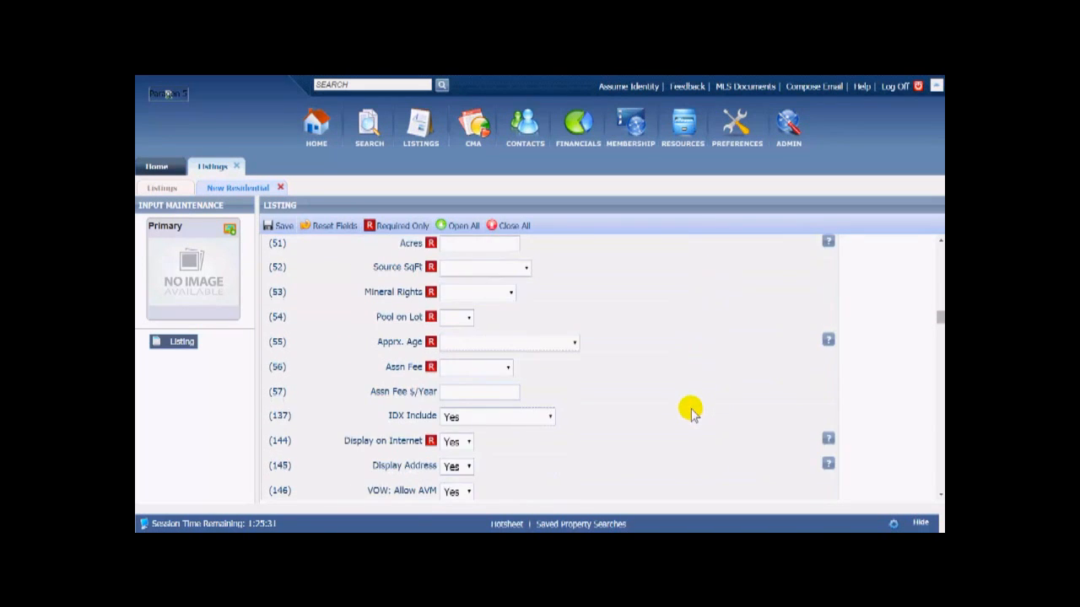
scroll(690, 411, down, 2)
scroll(687, 413, down, 1)
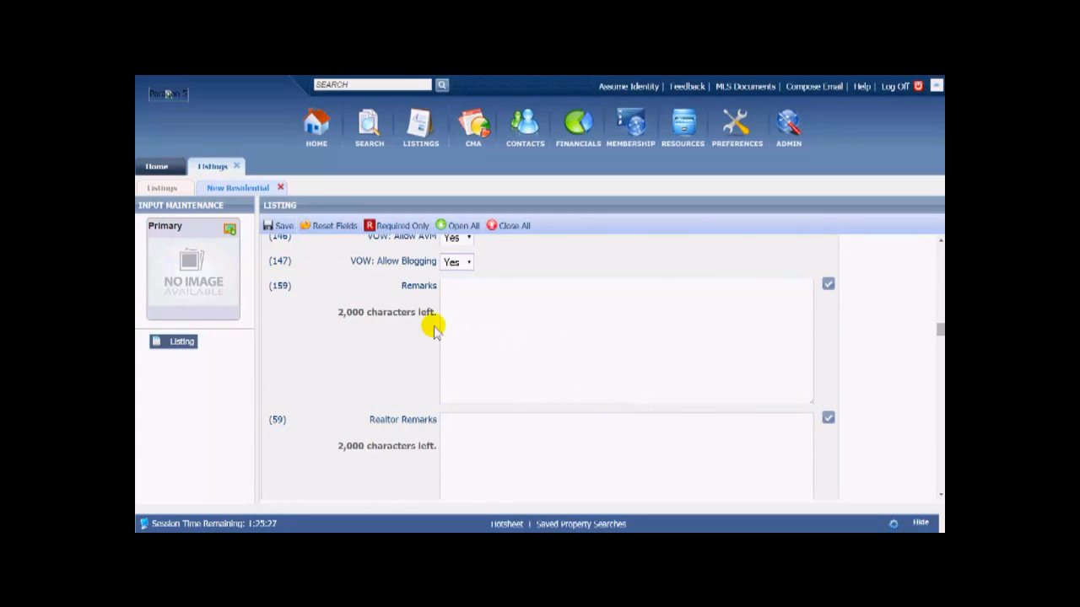
scroll(489, 349, up, 1)
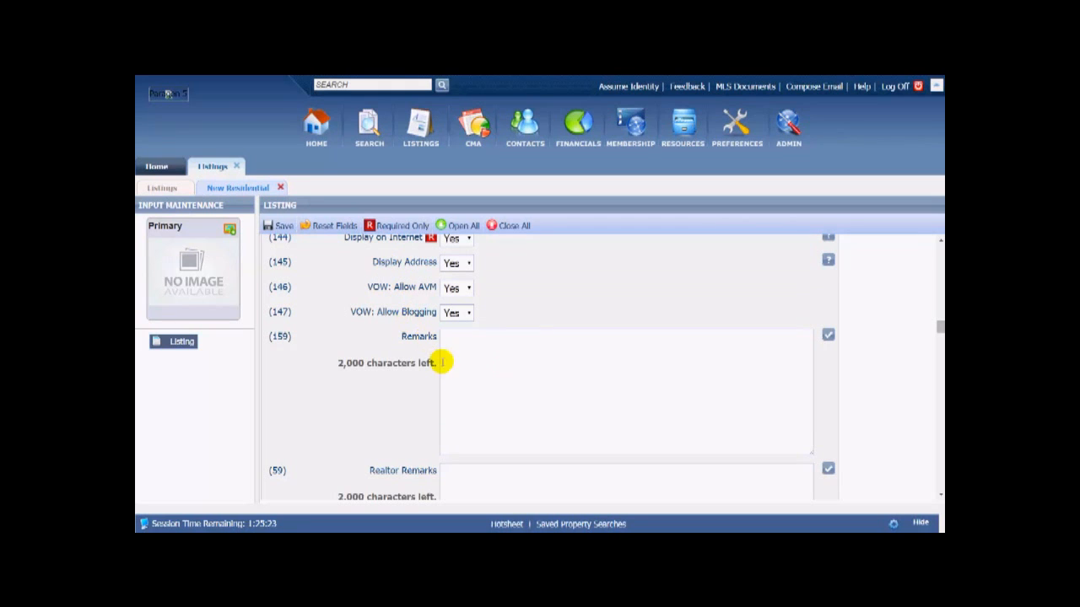
scroll(545, 389, up, 1)
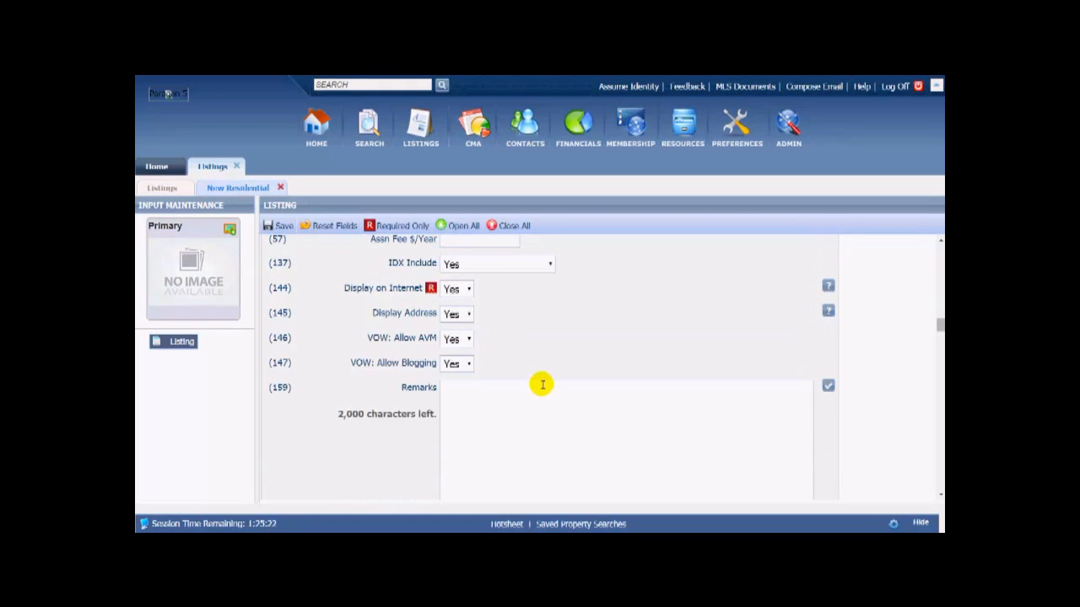
Step: Look at the available choices for the VOW: Allow AVM and VOW: Allow Blogging fields
click(458, 338)
click(458, 353)
click(458, 361)
click(460, 366)
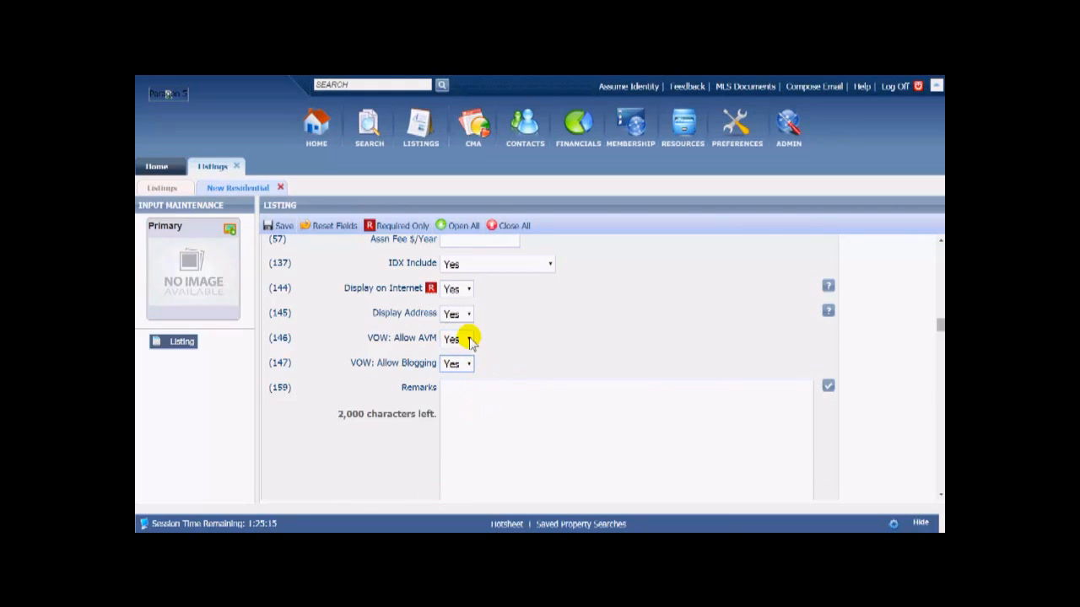
Step: Examine the Remarks, Realtor Remarks and Syndication Remarks fields and their character limits
scroll(568, 396, down, 1)
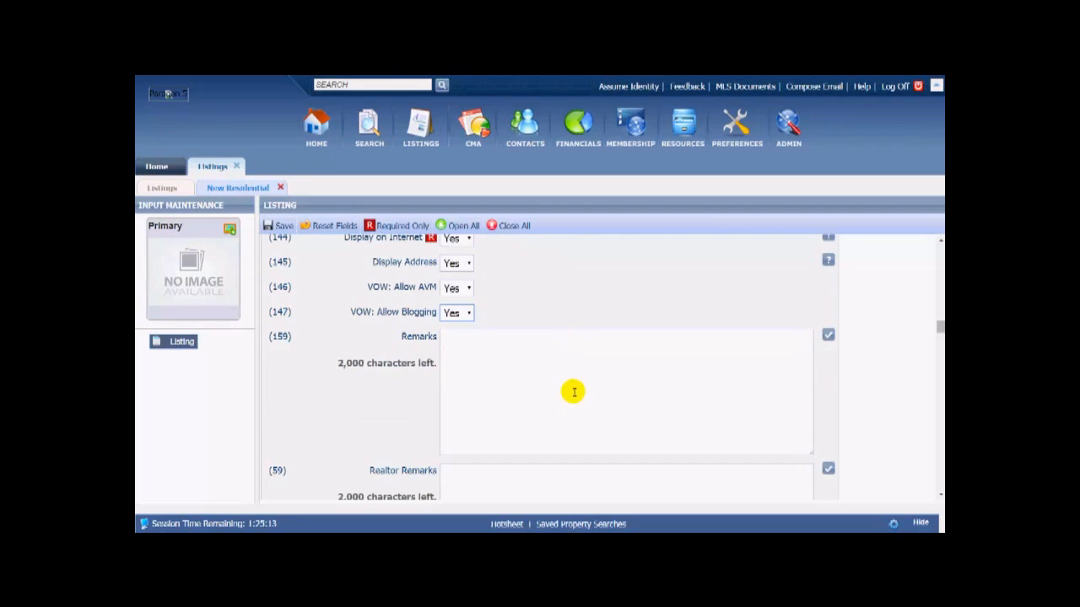
scroll(573, 391, down, 3)
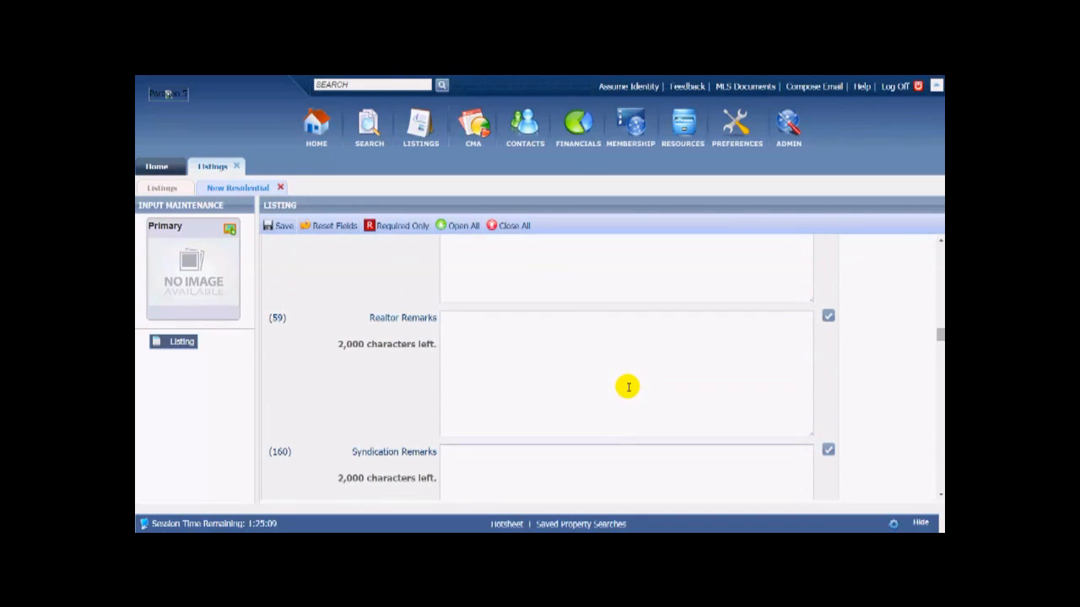
scroll(627, 387, up, 2)
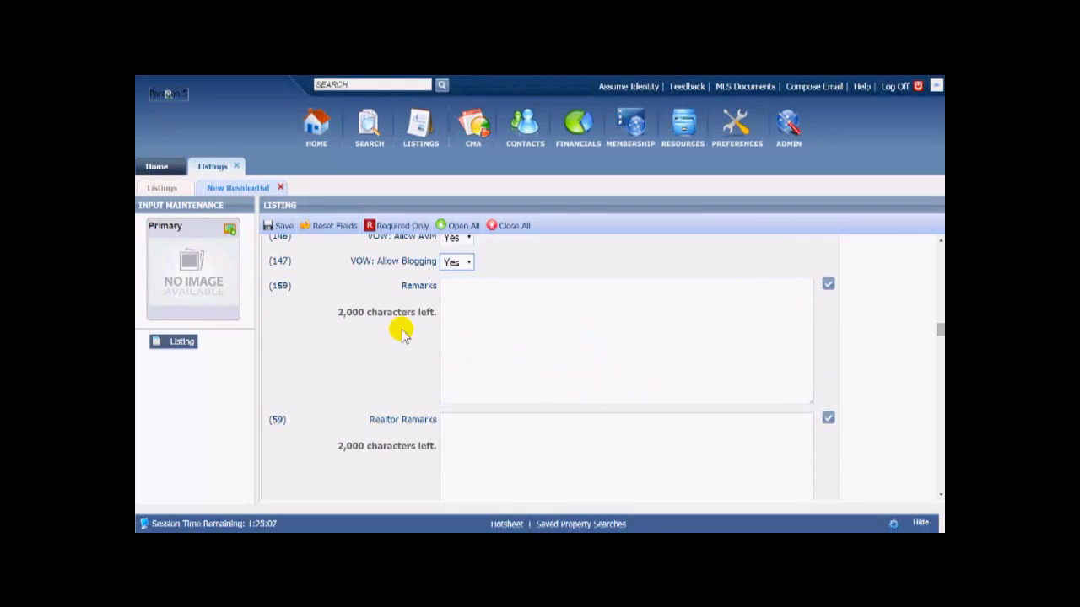
scroll(562, 418, down, 4)
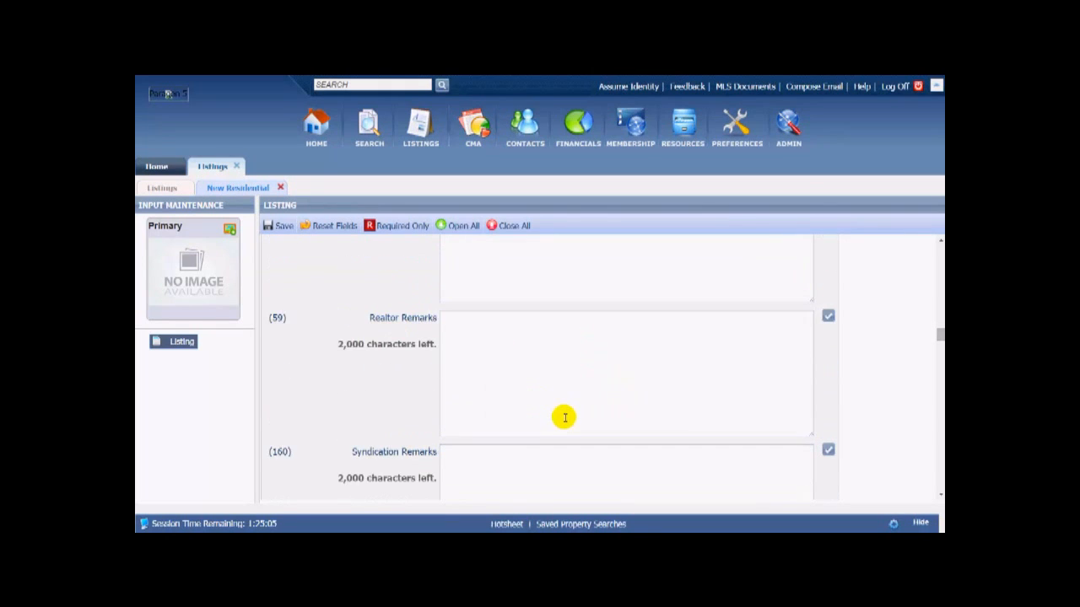
Step: Look through the room types for Room 1 and the level choices for Lvl 1 in the Room Information section
scroll(599, 406, down, 4)
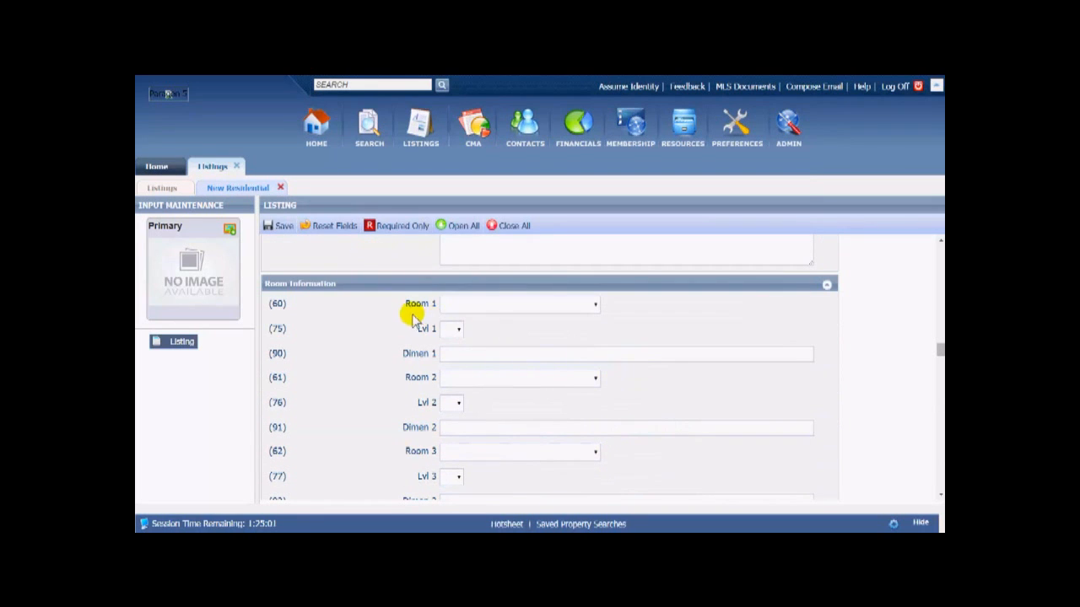
click(484, 305)
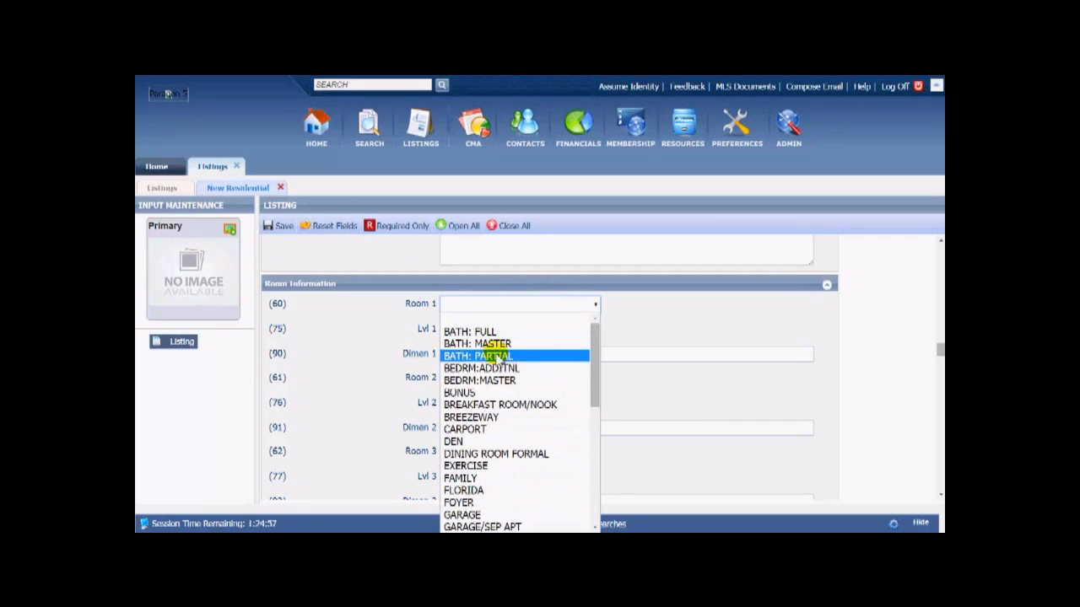
click(509, 319)
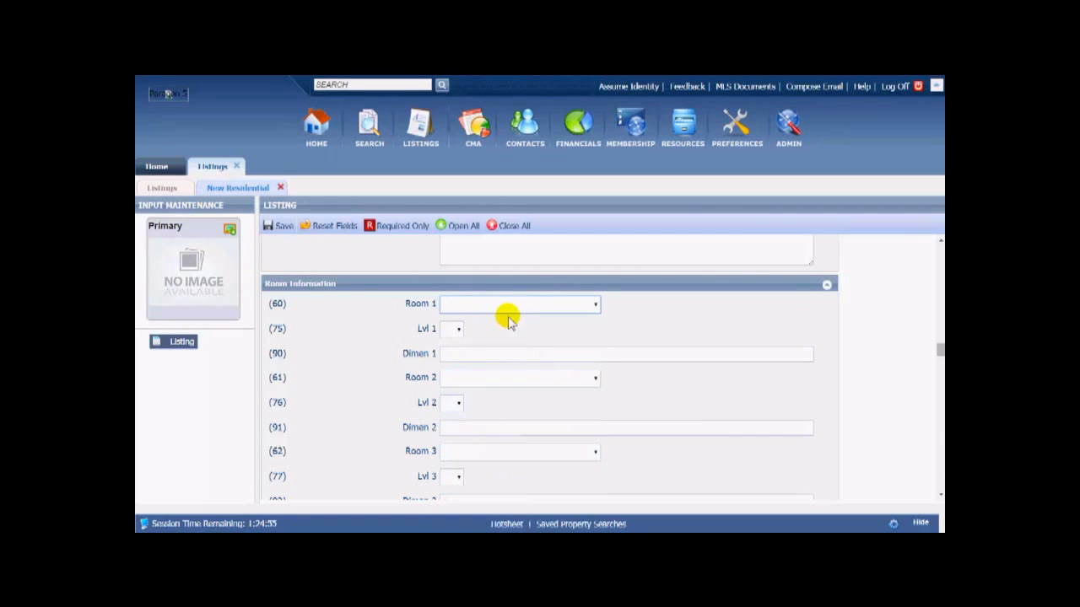
scroll(525, 330, down, 1)
click(458, 280)
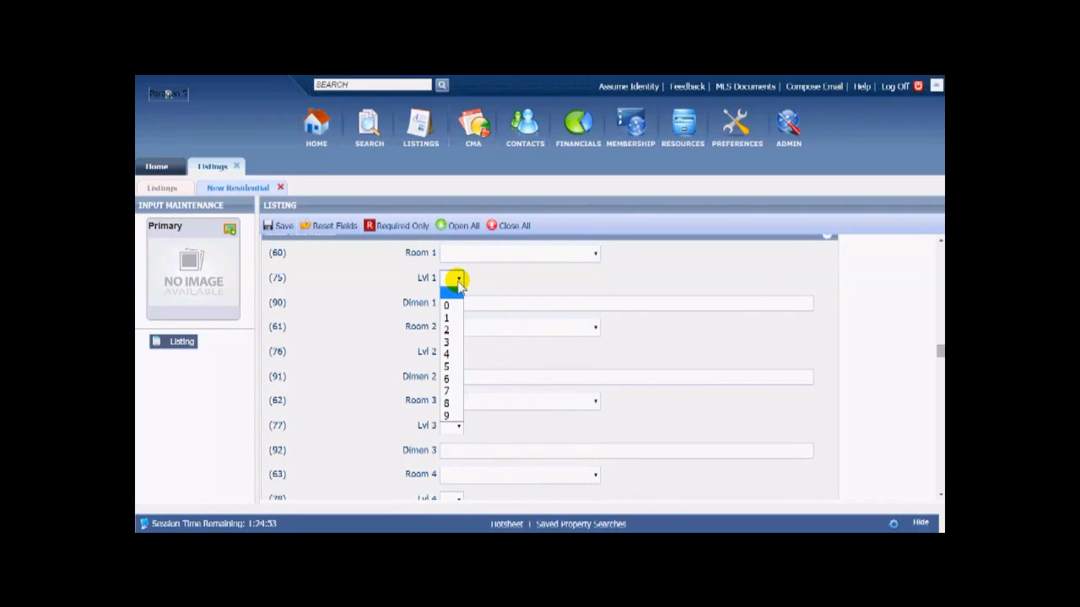
click(453, 292)
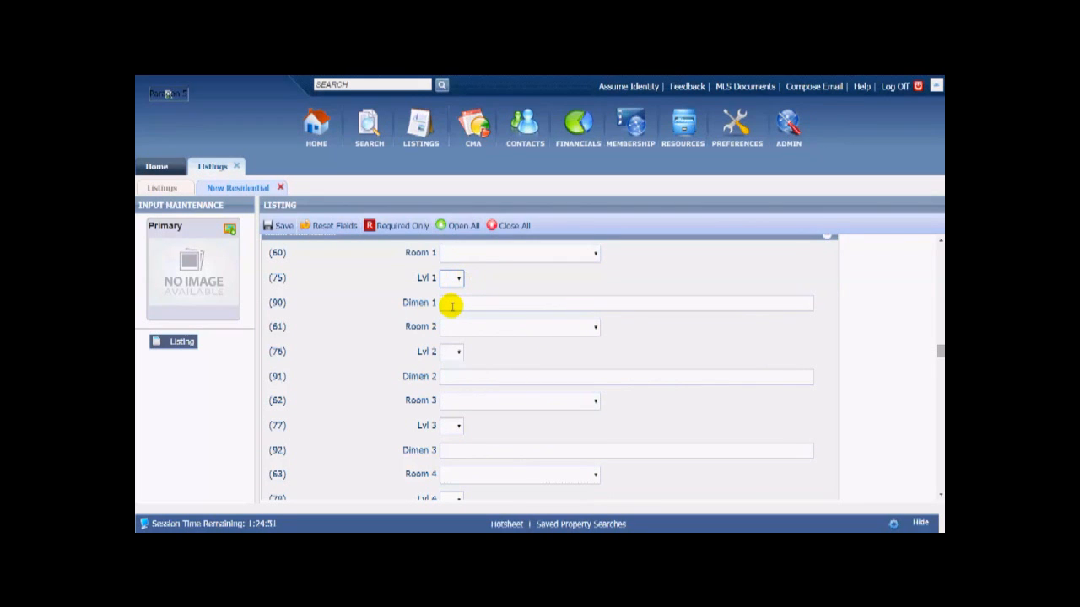
Step: Examine the Room, Lvl and Dimen fields of the Room Information section through Room 15
scroll(545, 346, down, 2)
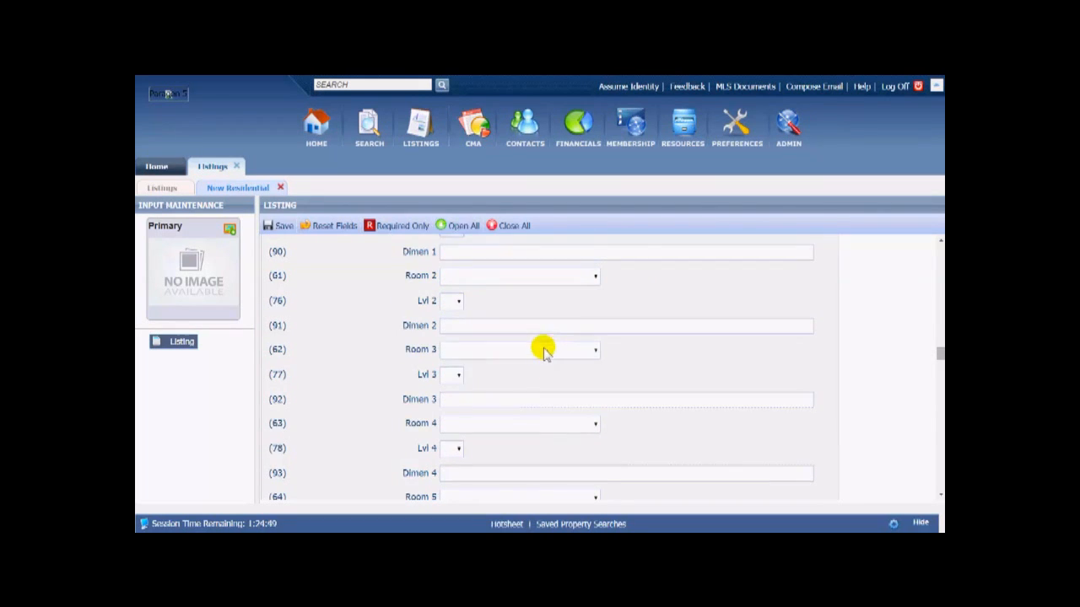
scroll(543, 348, down, 5)
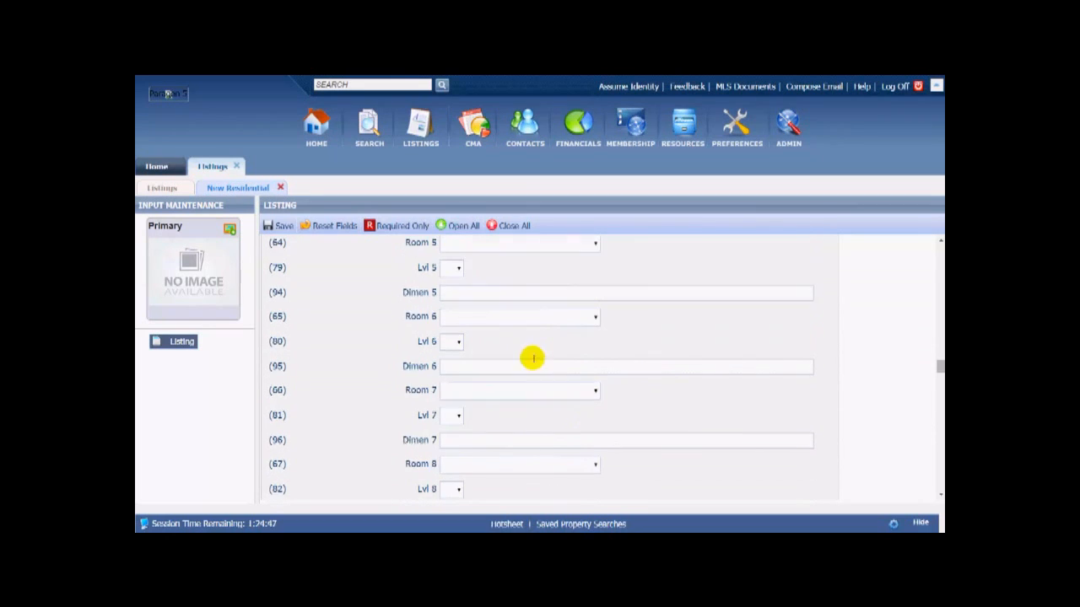
scroll(531, 363, down, 5)
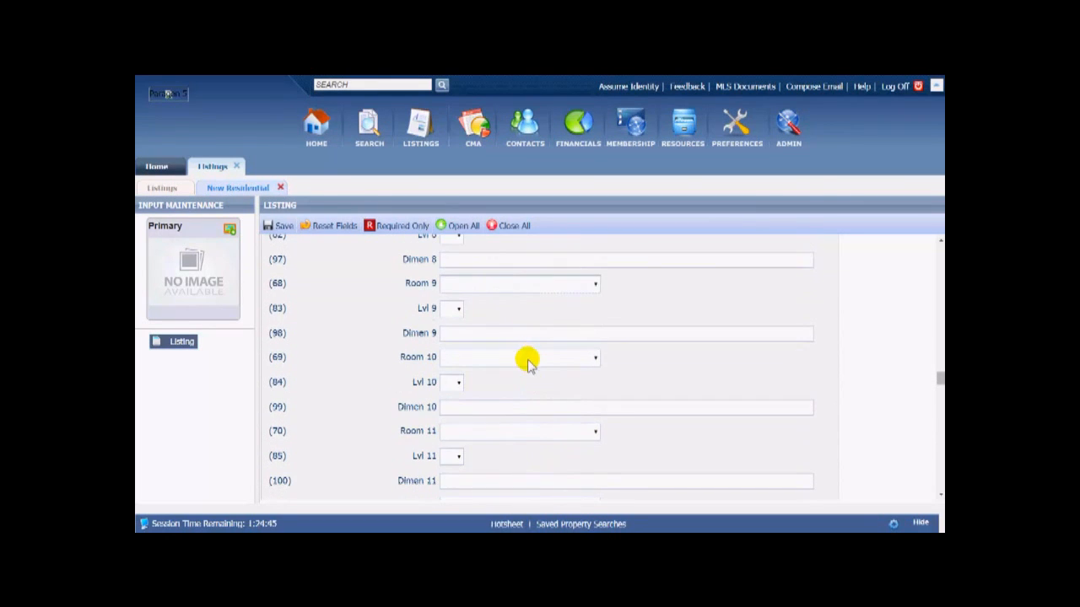
scroll(527, 363, down, 1)
scroll(520, 373, down, 7)
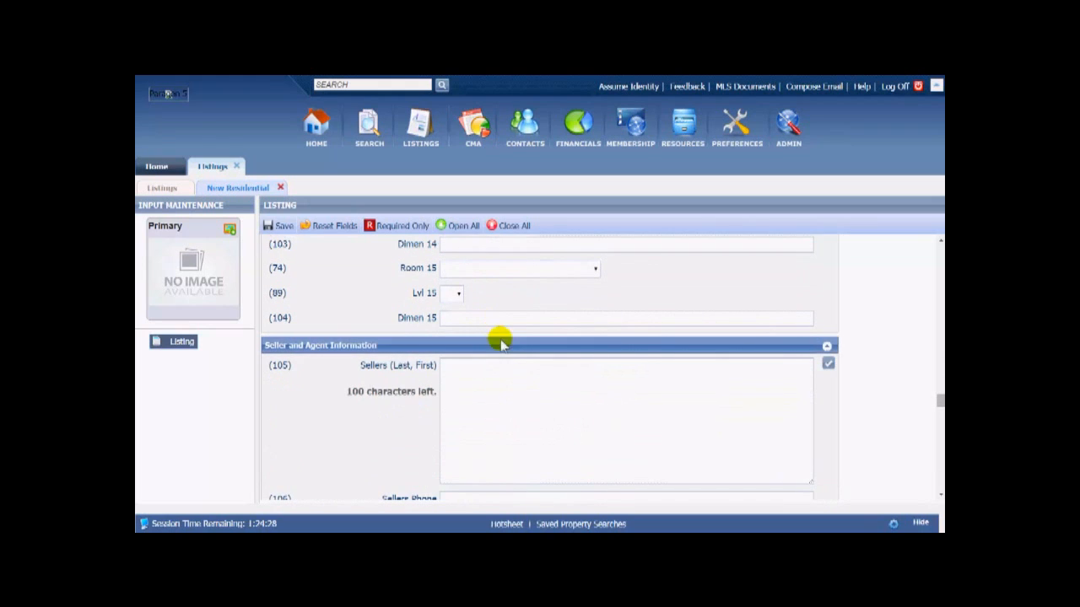
Step: Examine the Seller and Agent Information fields, from Sellers through the compensation and bonus fields to List Type
click(524, 354)
scroll(540, 358, down, 2)
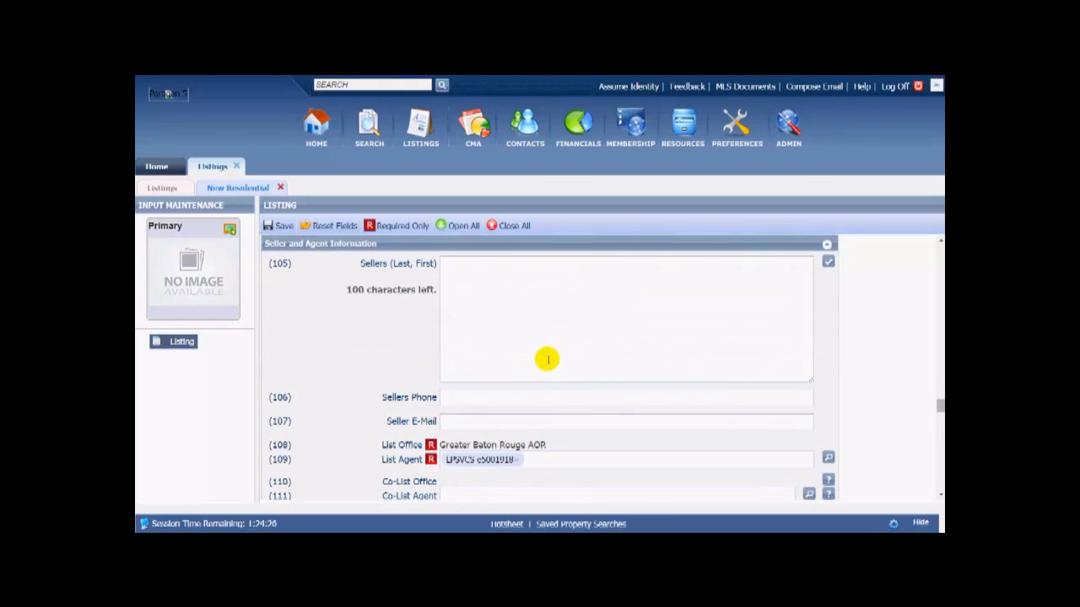
scroll(582, 352, down, 2)
scroll(608, 354, down, 2)
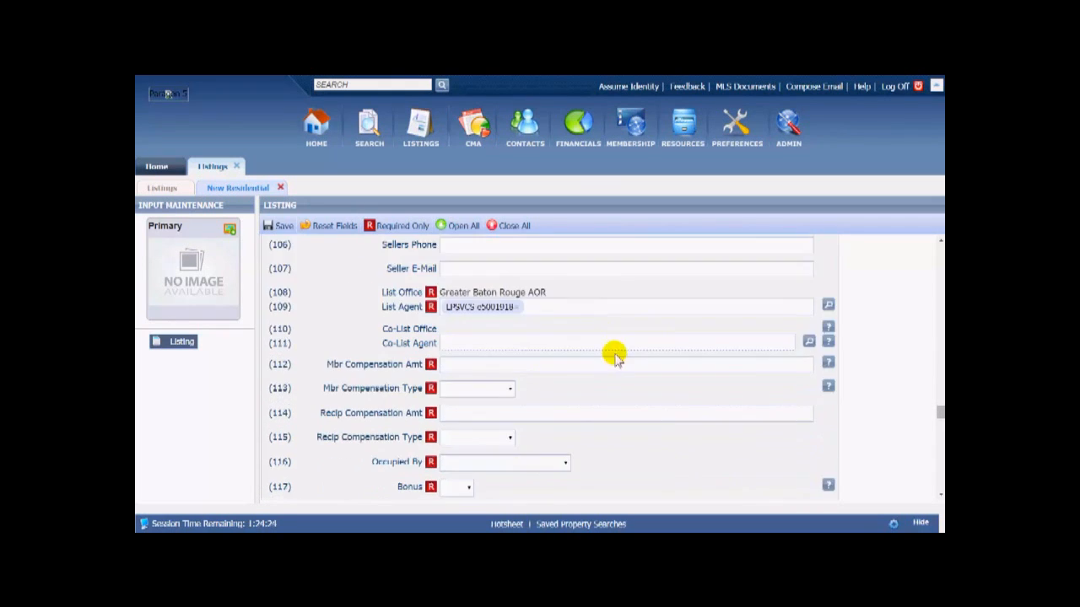
scroll(616, 355, down, 2)
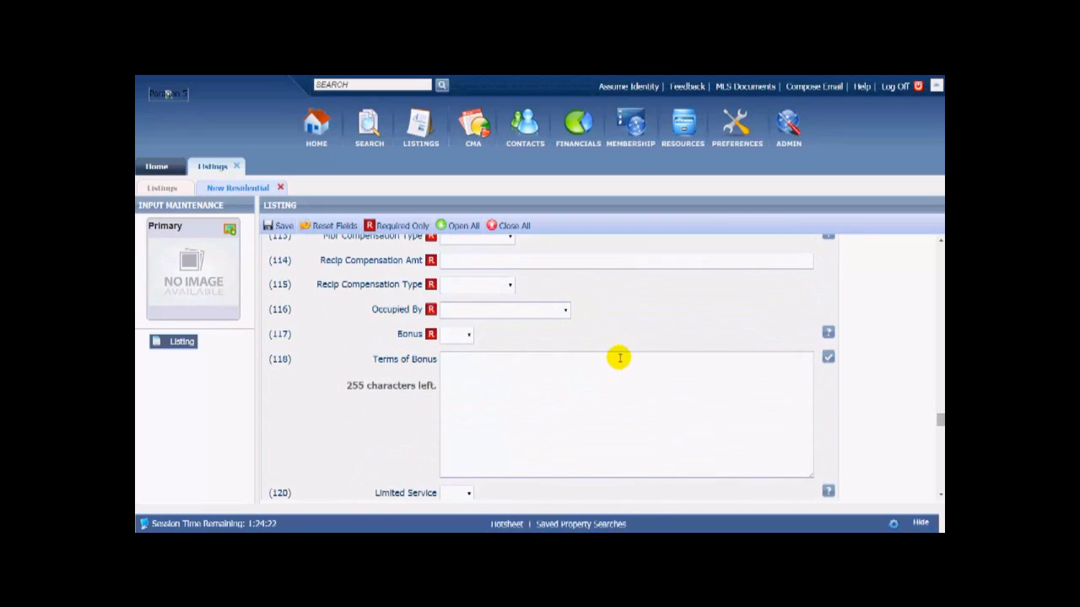
scroll(619, 359, down, 1)
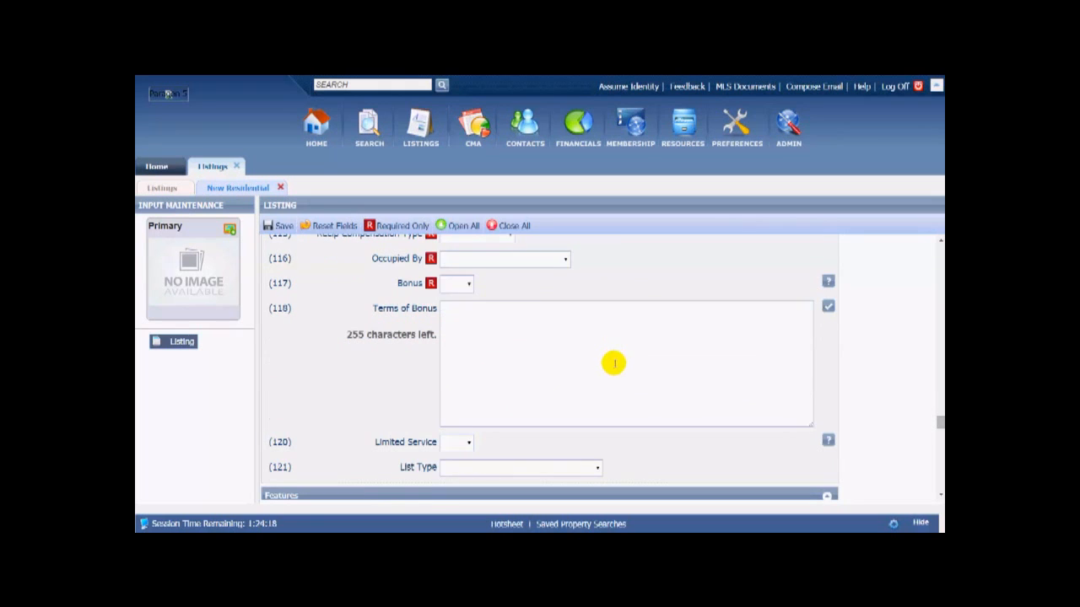
Step: Examine the feature categories and required markers in the Features section
scroll(624, 360, down, 3)
scroll(658, 357, down, 1)
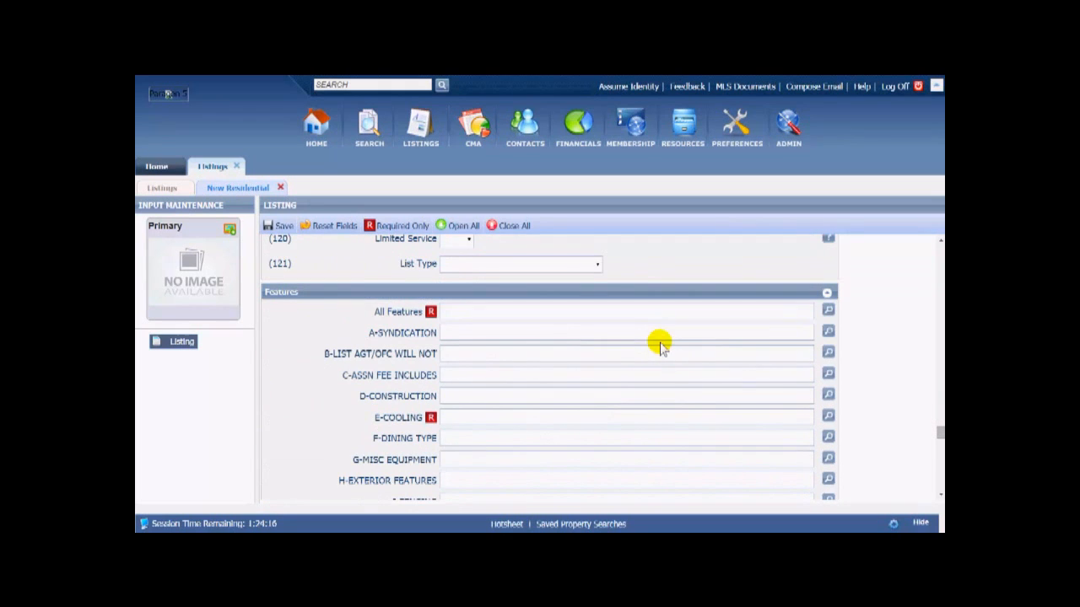
scroll(558, 359, down, 1)
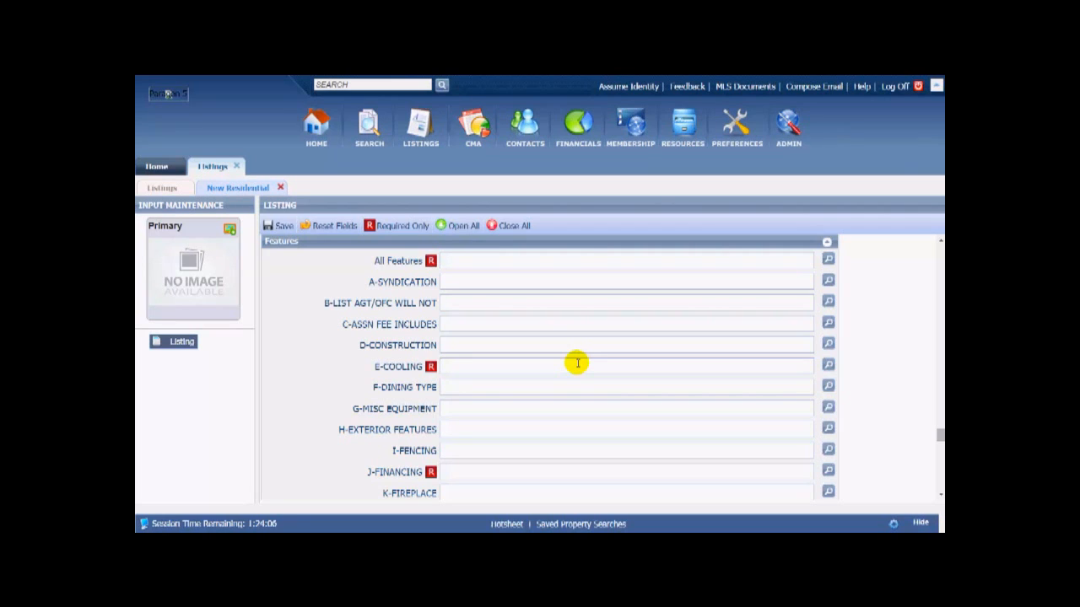
Step: View the Input Forms folder in MLS Documents and return to the New Residential listing form
click(746, 87)
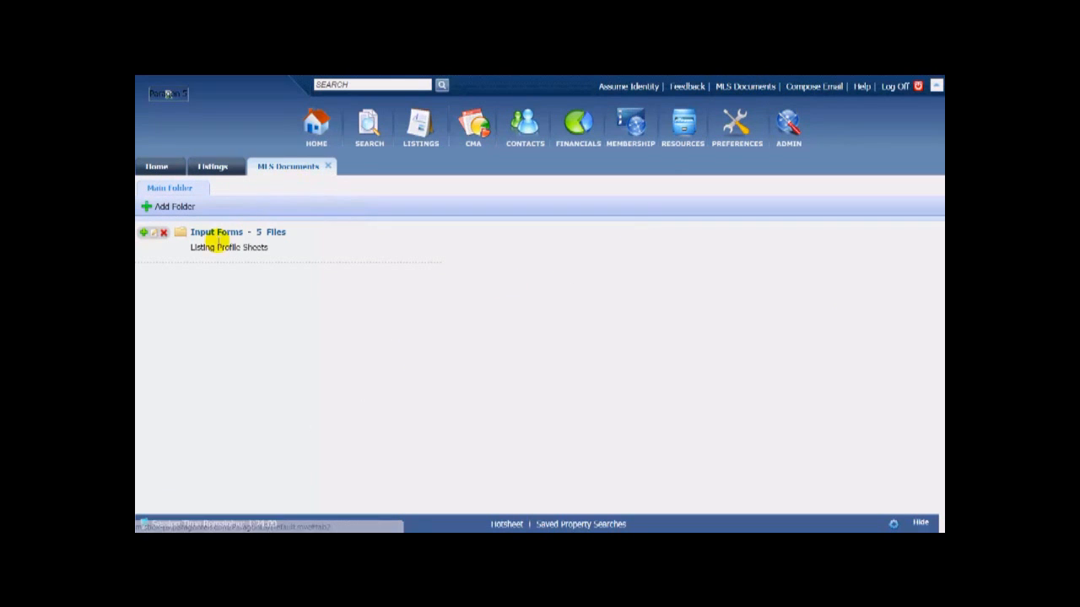
click(210, 233)
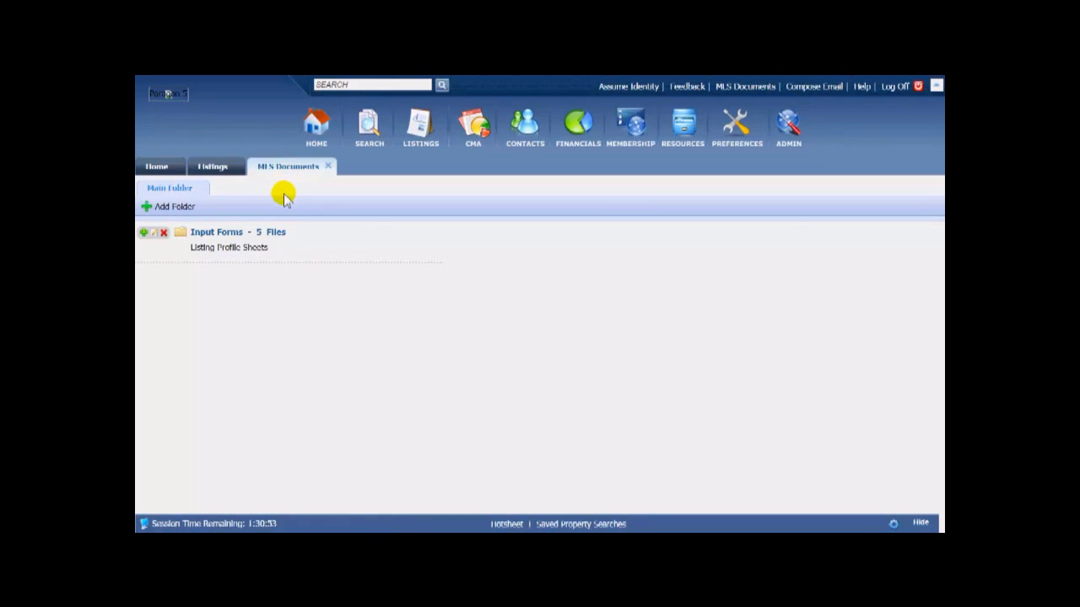
click(213, 167)
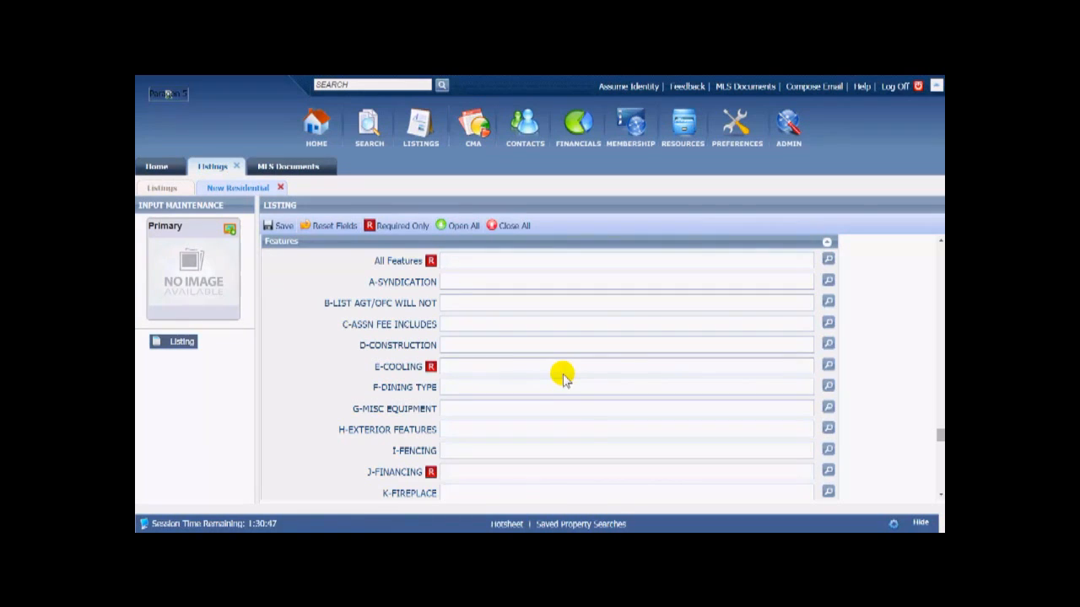
Step: Open the selection list for the required All Features field
drag(374, 261, 418, 268)
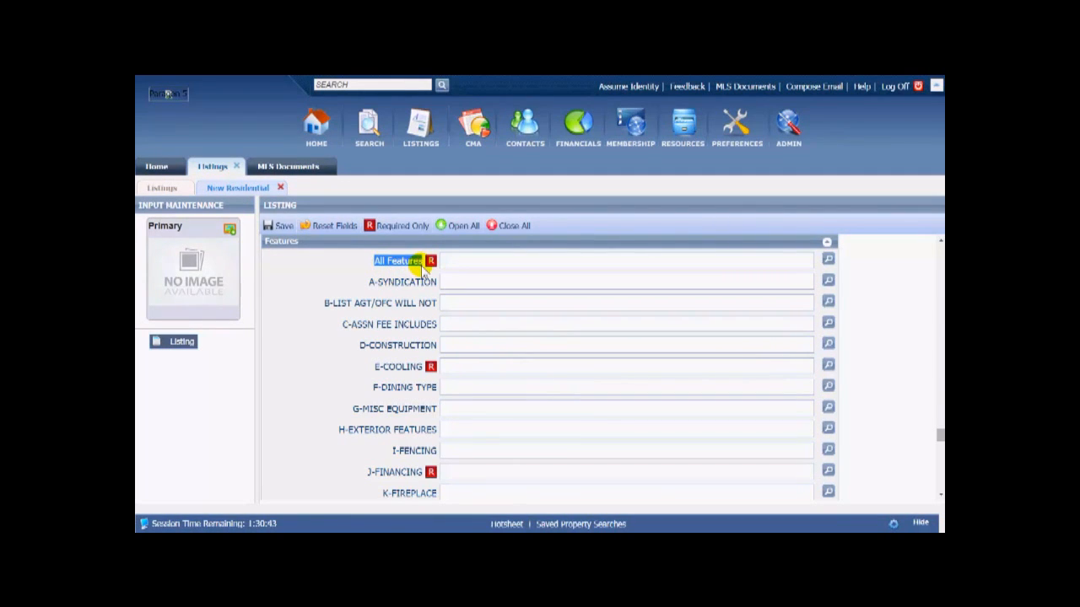
click(450, 261)
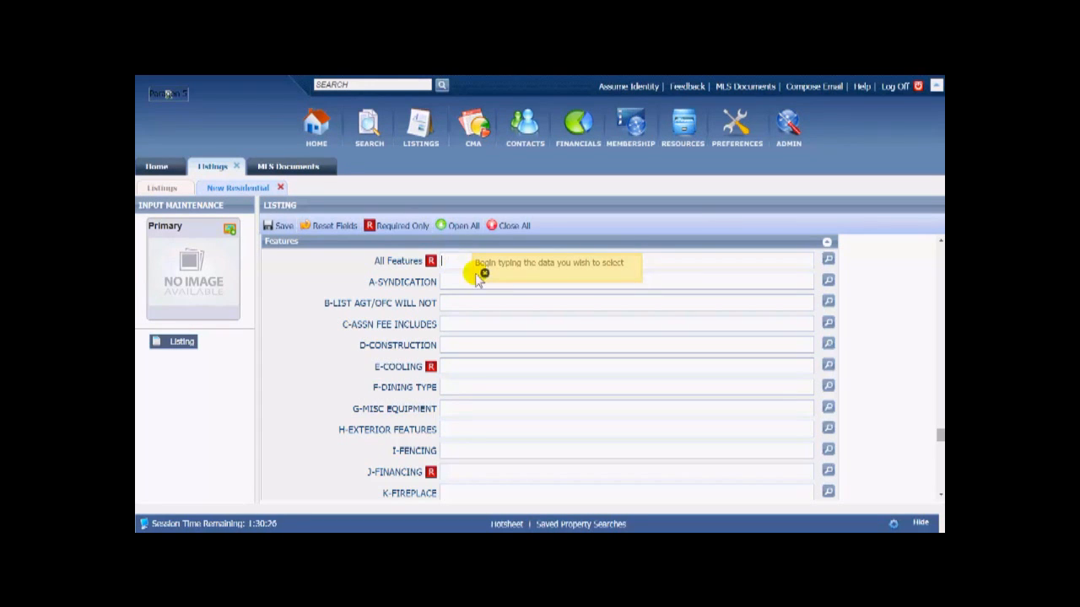
click(828, 261)
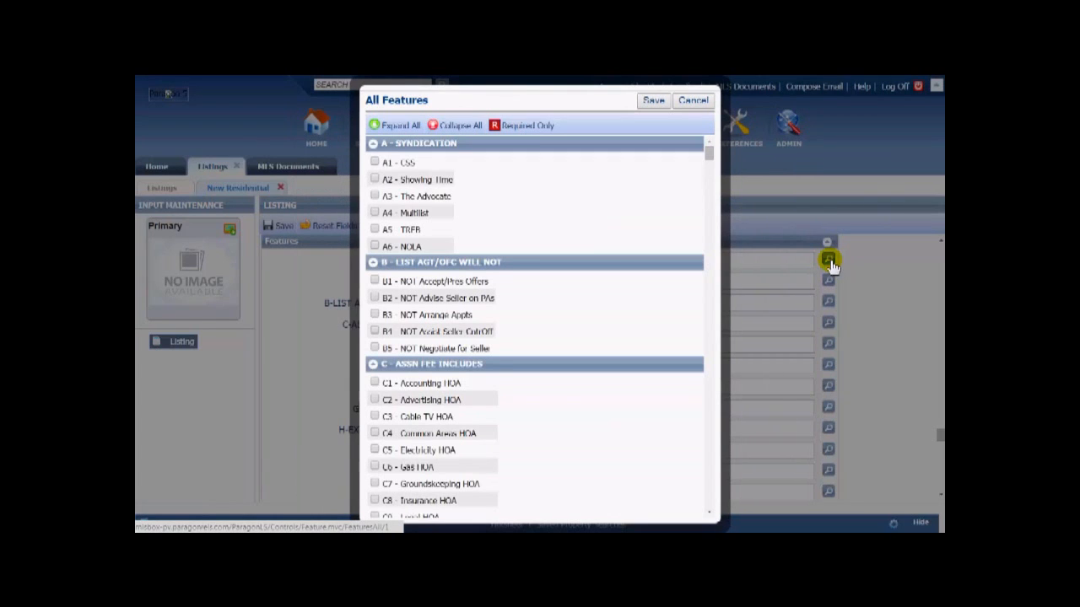
Step: Look through the feature options from A - Syndication to G - Misc Equipment
scroll(447, 220, down, 3)
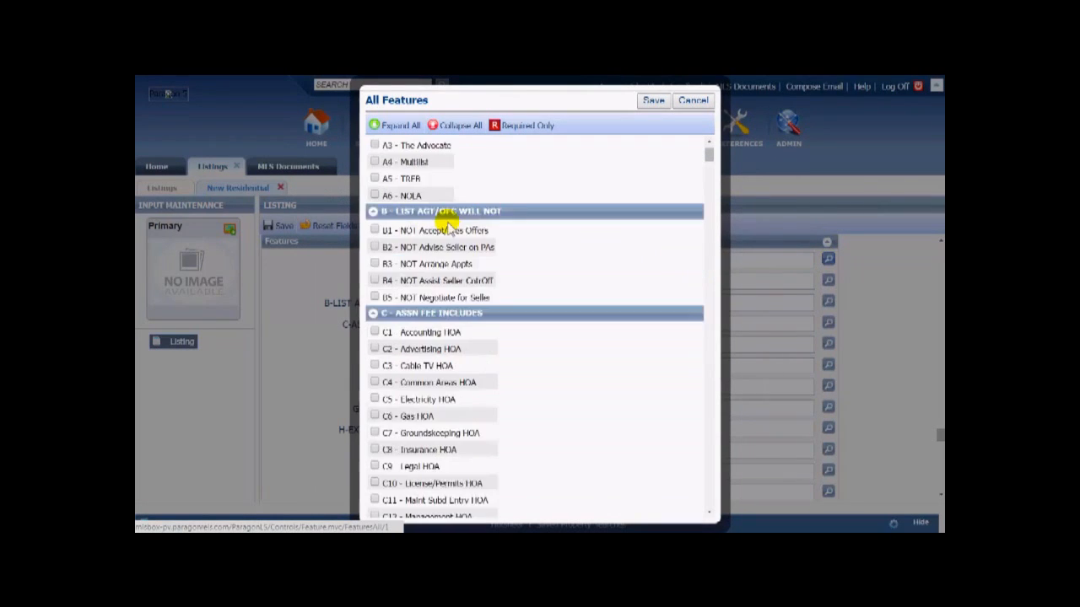
scroll(449, 241, down, 2)
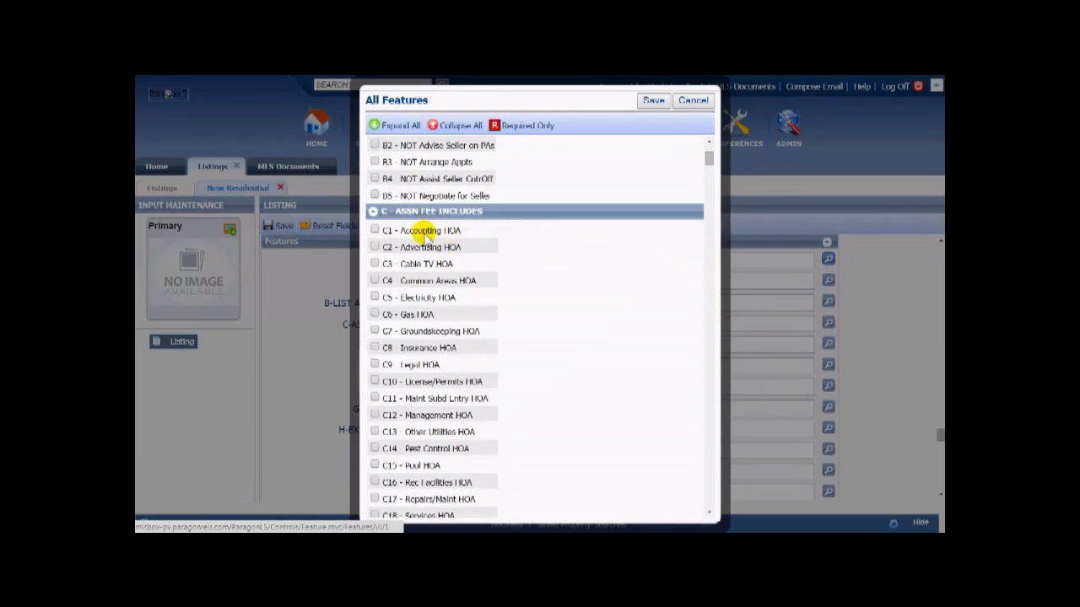
scroll(429, 236, down, 3)
scroll(428, 243, down, 3)
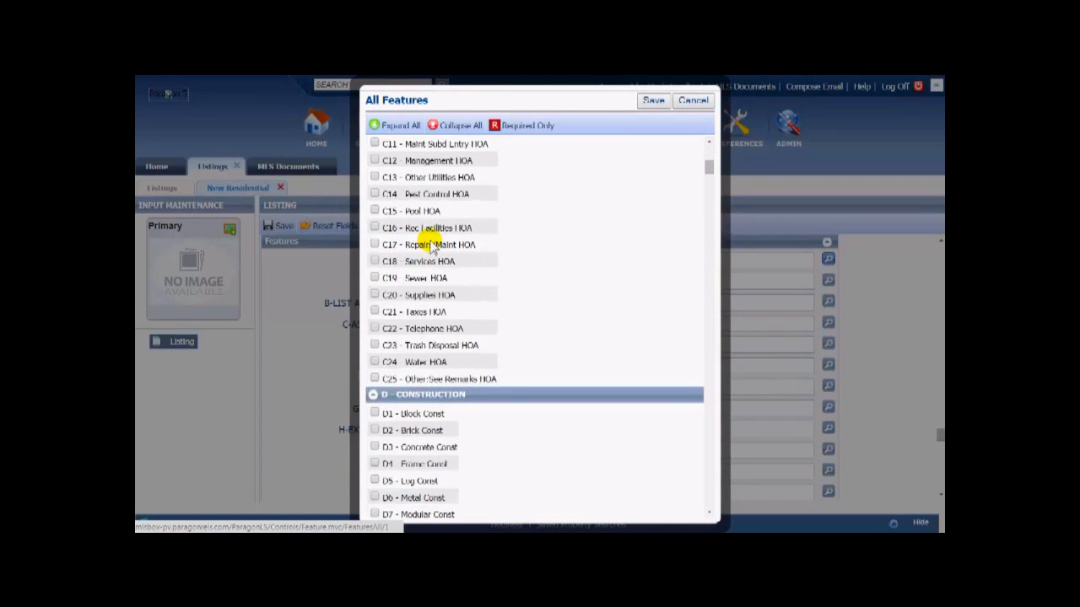
scroll(431, 243, down, 1)
scroll(438, 253, down, 2)
scroll(441, 270, down, 2)
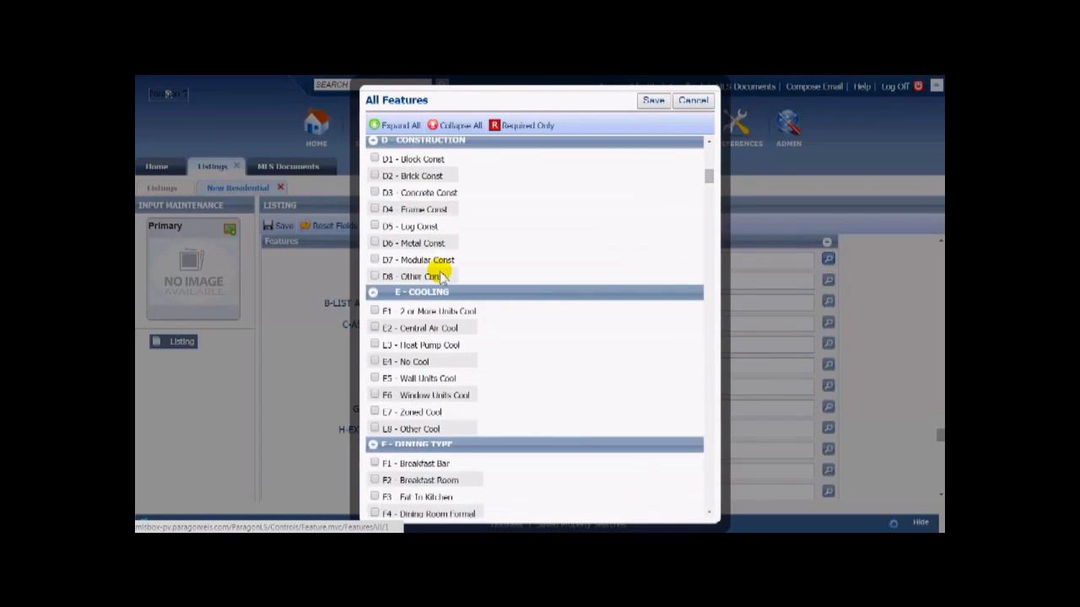
scroll(447, 287, down, 2)
scroll(453, 297, down, 3)
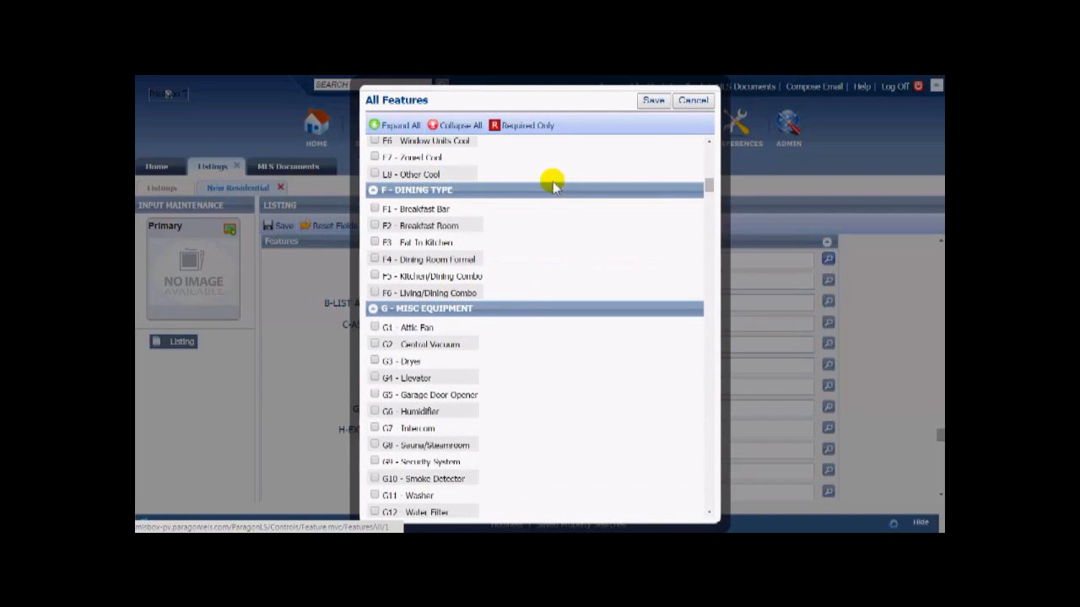
Step: Collapse all feature categories, then expand R - Master Bedroom and select R2 - MBR 2+ Closets
click(470, 129)
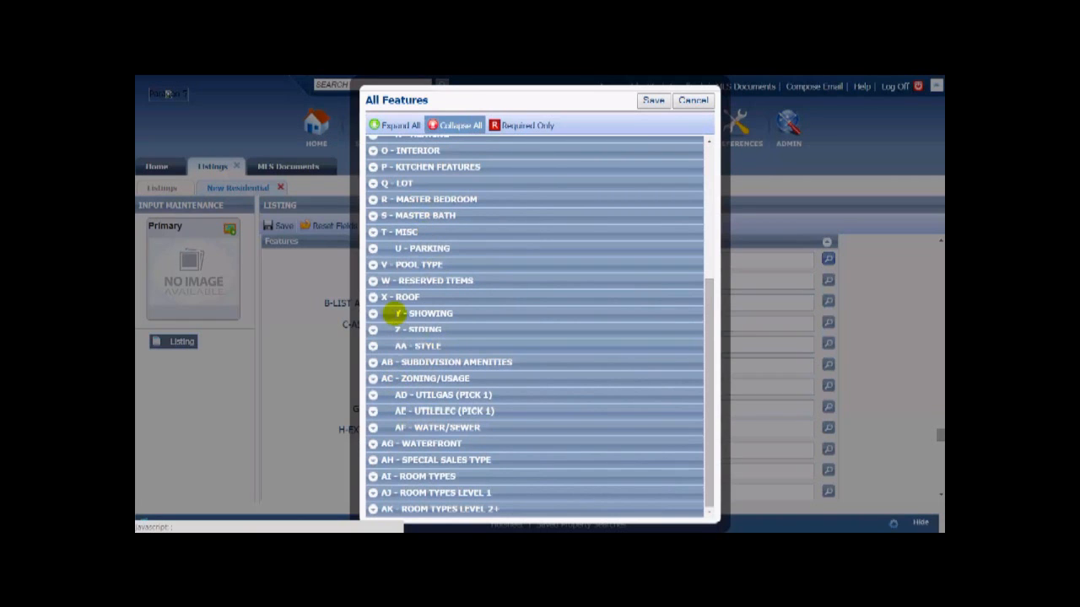
click(376, 202)
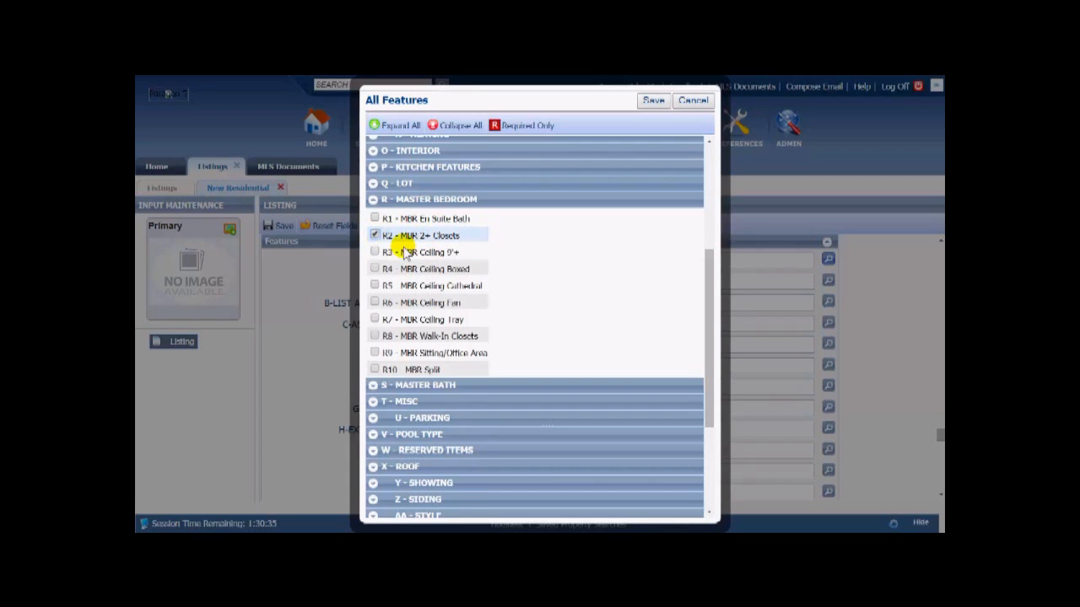
Step: Expand all categories and select H7 - Generator: Partial Srv, H11 - Handicap Exterior Provs and H18 - Outside Light
click(389, 125)
scroll(520, 285, down, 10)
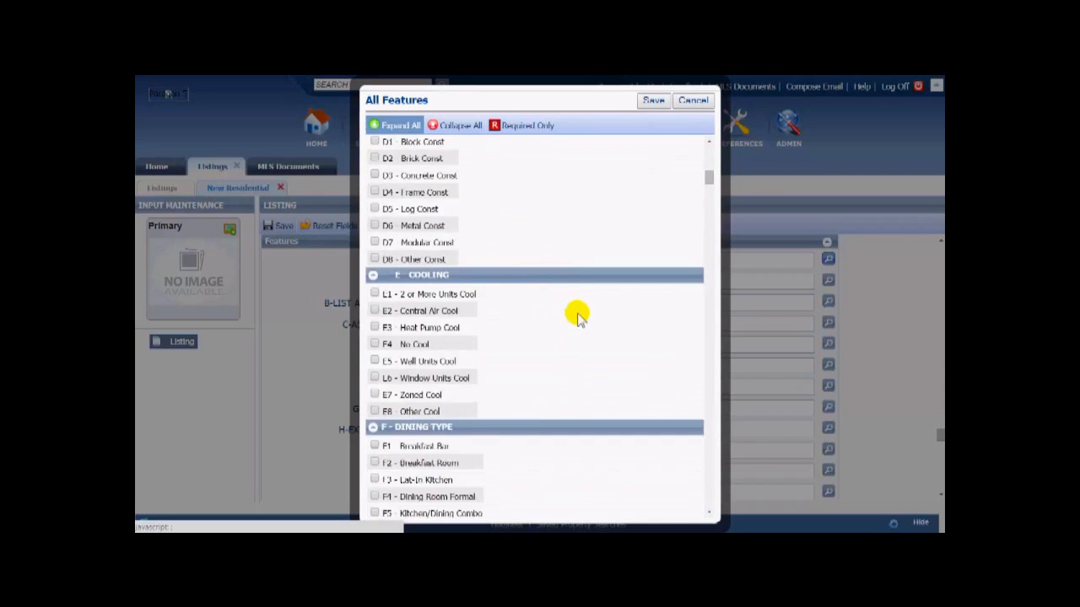
scroll(591, 329, down, 9)
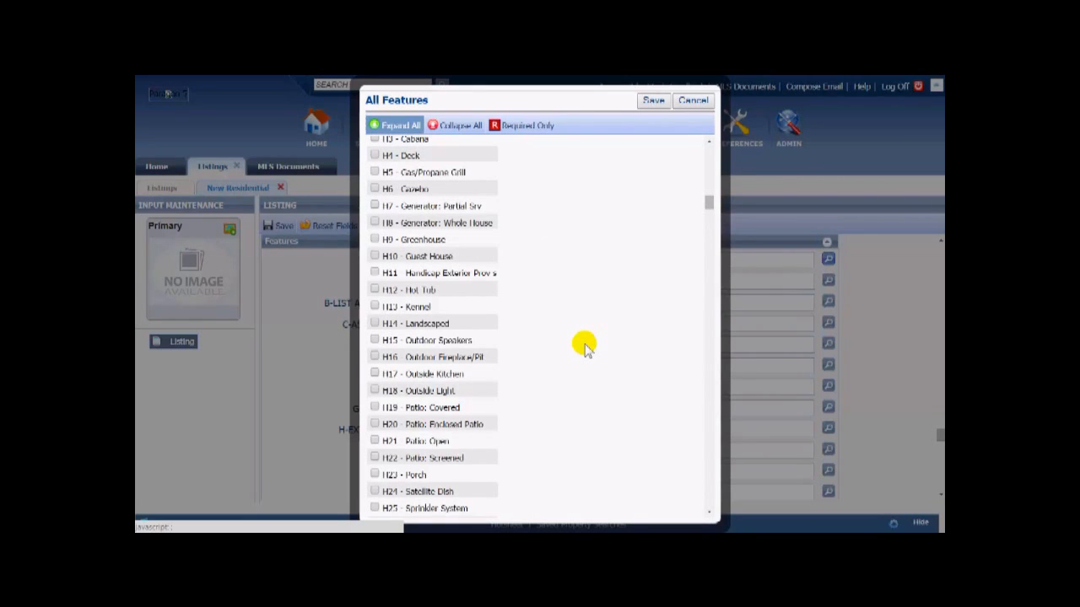
click(375, 206)
click(374, 272)
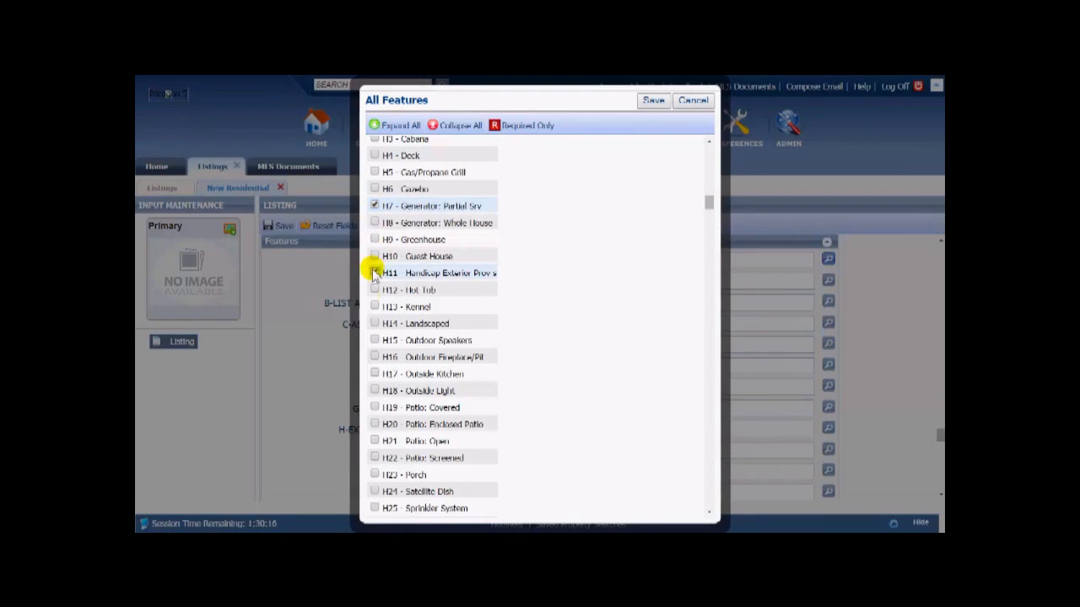
click(374, 391)
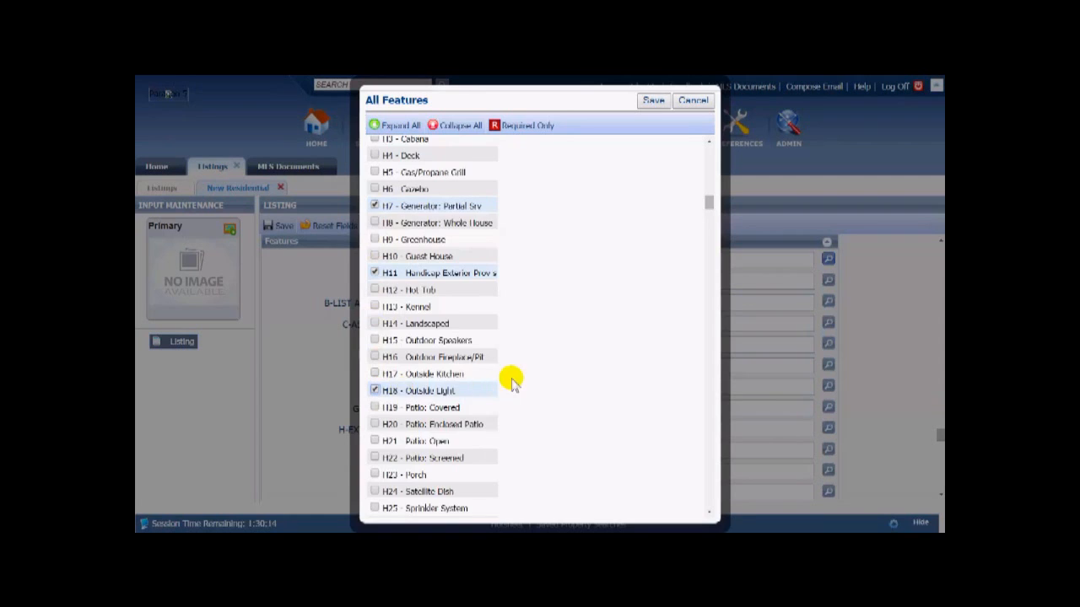
Step: Select the I2 - Chain Link Fence, K1 - 1 Fireplace and K5 - Gas Logs Firep features
scroll(516, 379, down, 8)
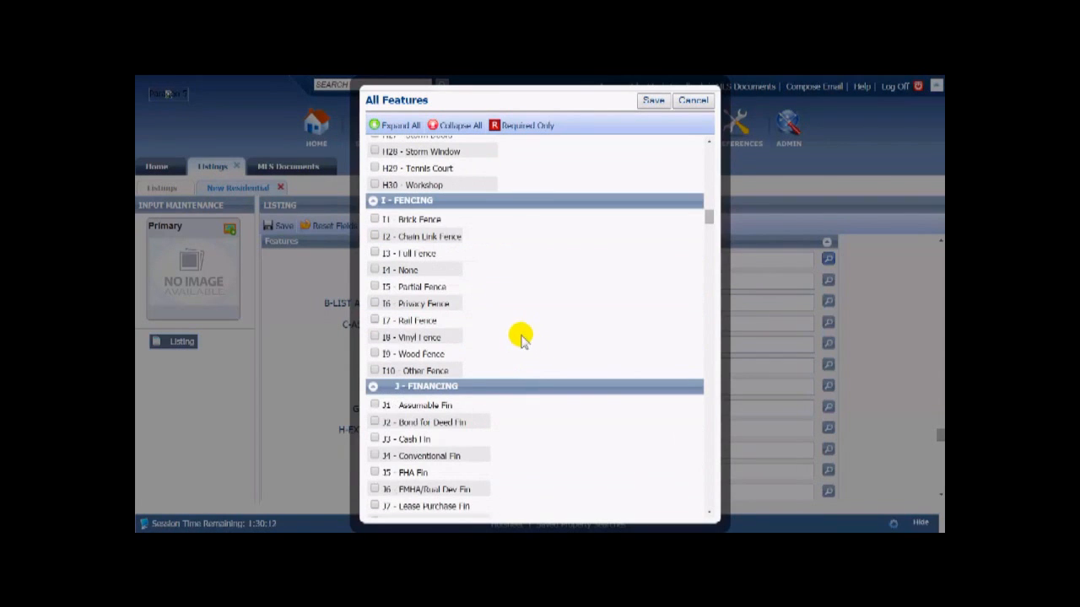
click(375, 236)
scroll(579, 299, down, 6)
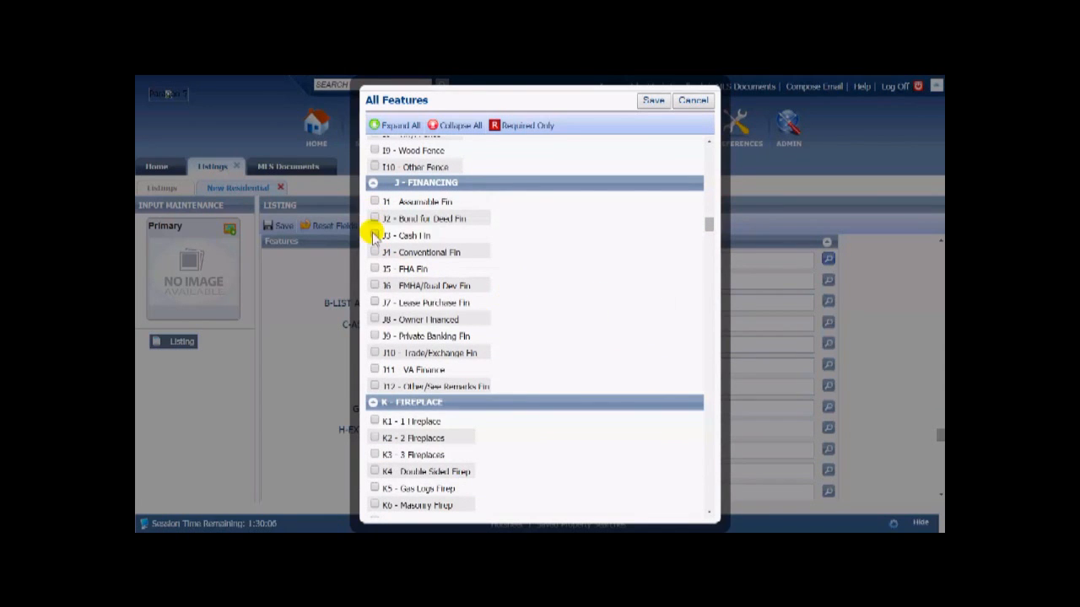
scroll(523, 372, down, 3)
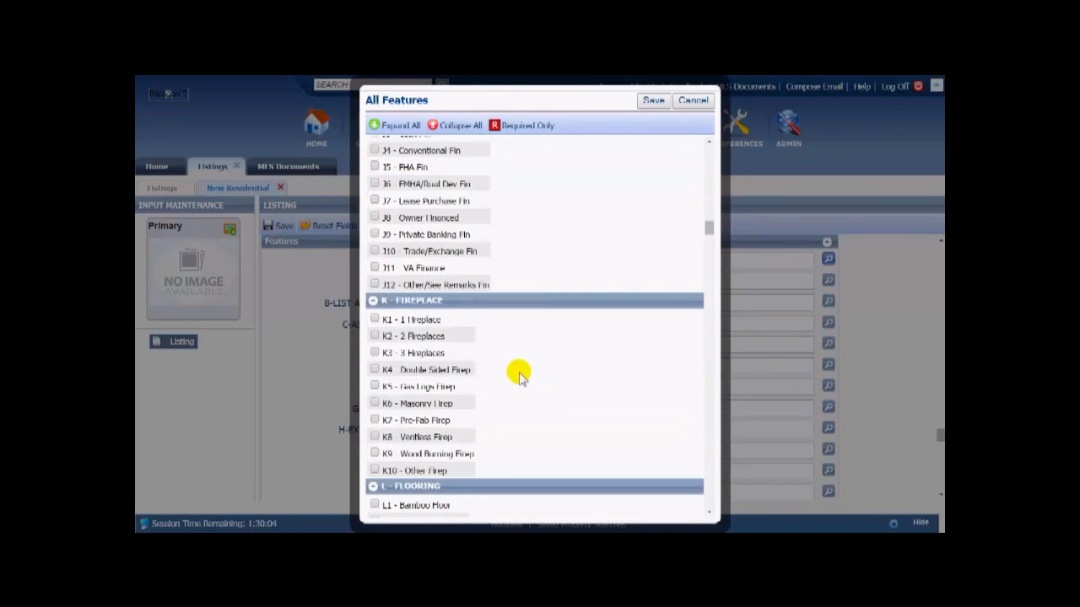
scroll(403, 381, down, 3)
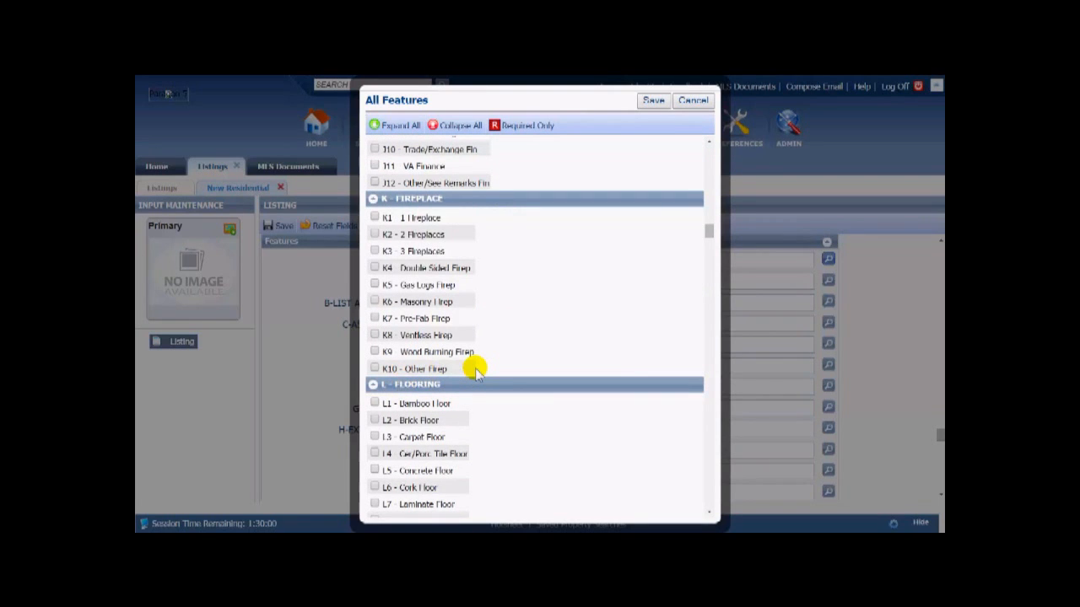
click(374, 216)
scroll(590, 317, down, 3)
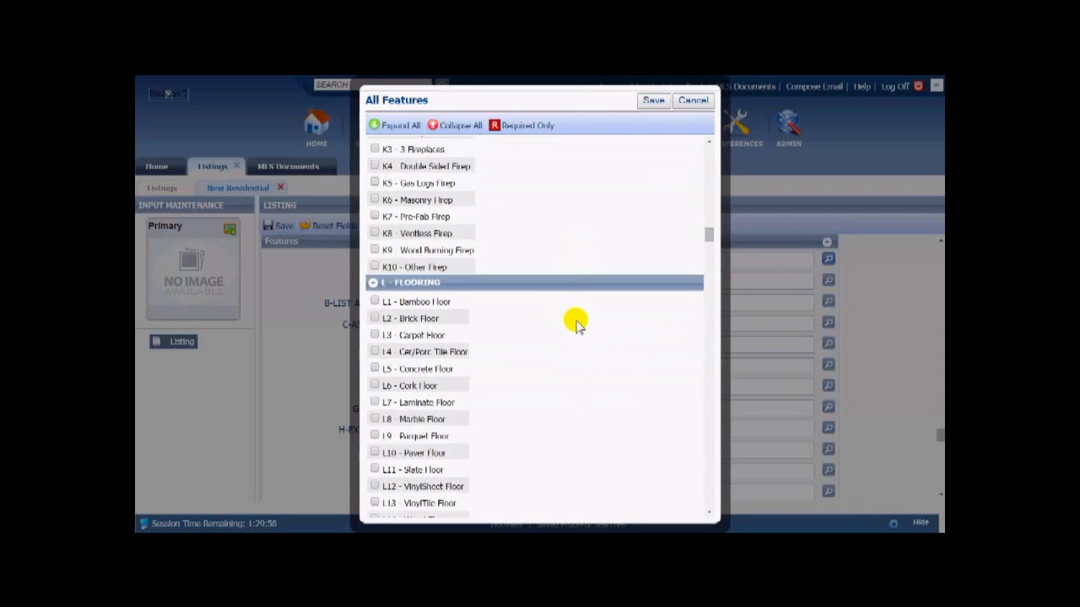
click(375, 185)
Step: Look through the feature categories from L - Flooring to U - Parking and save the All Features selection
scroll(606, 346, down, 4)
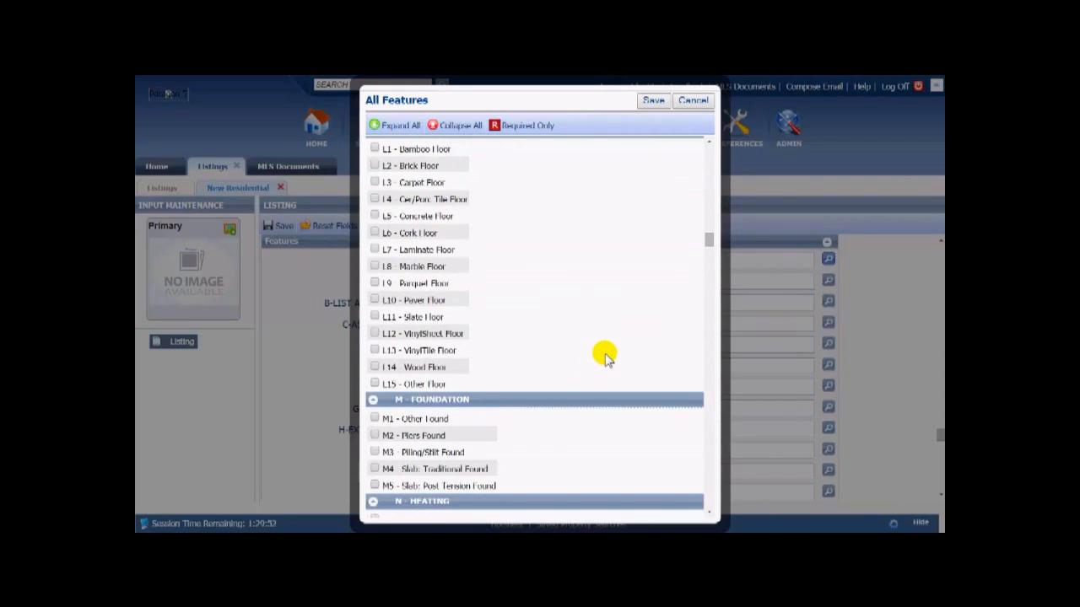
scroll(577, 363, down, 10)
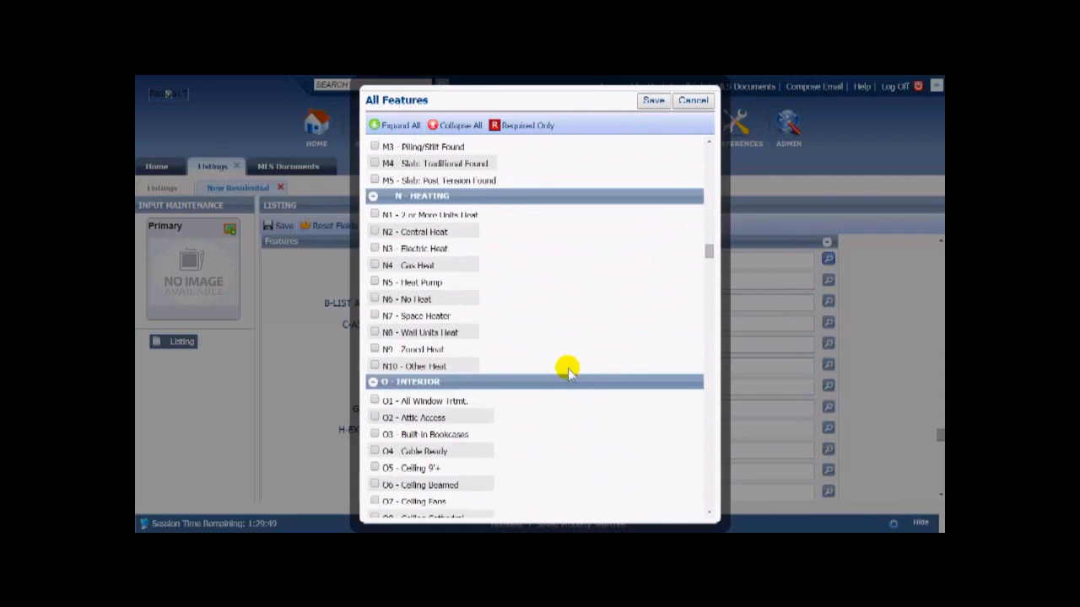
scroll(565, 378, down, 9)
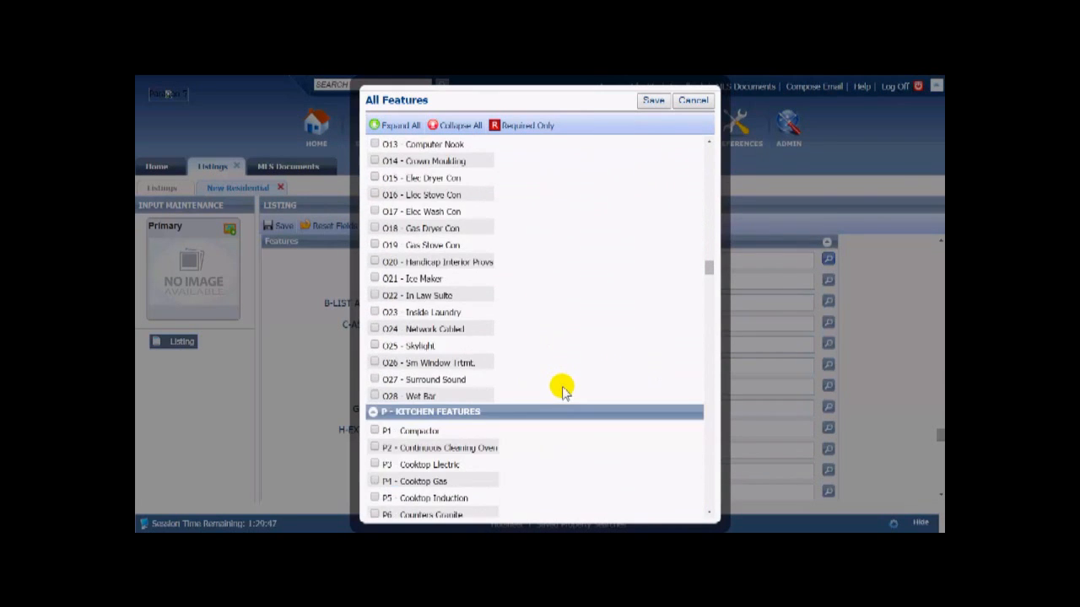
scroll(565, 385, down, 12)
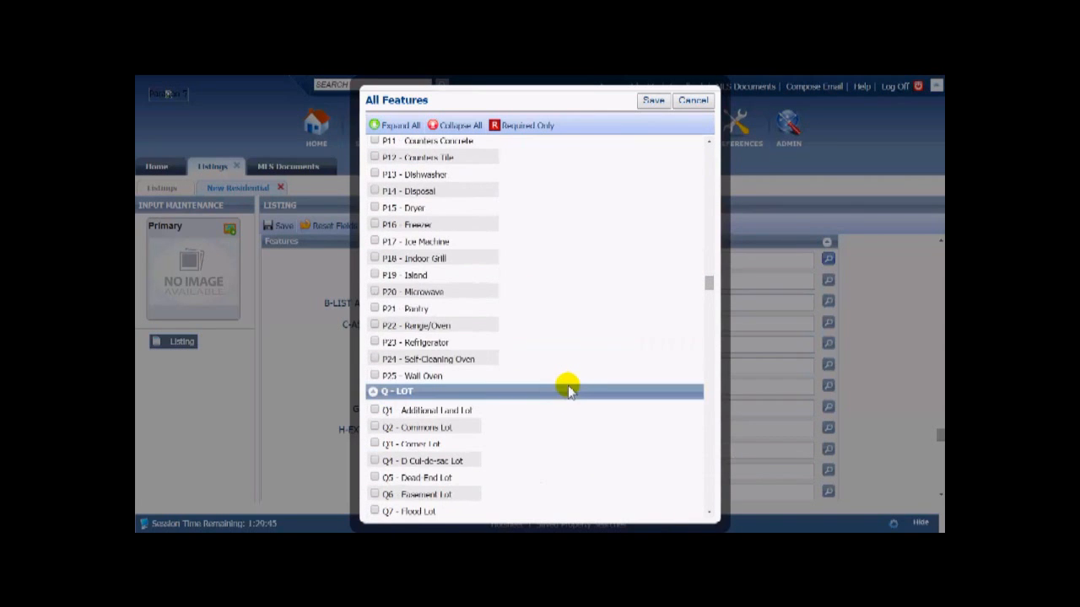
scroll(557, 371, down, 15)
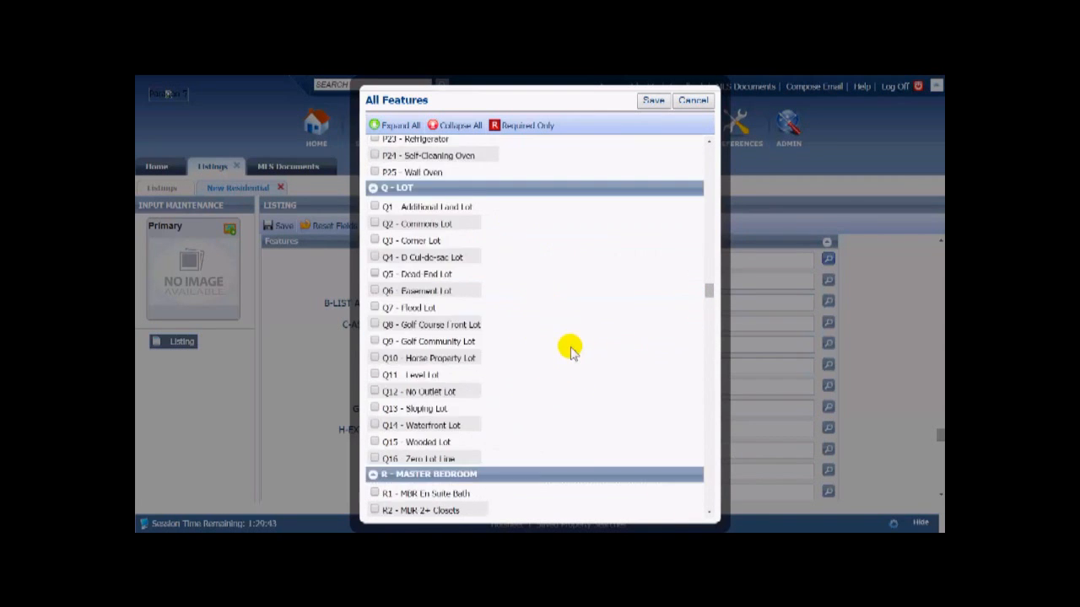
scroll(579, 351, down, 9)
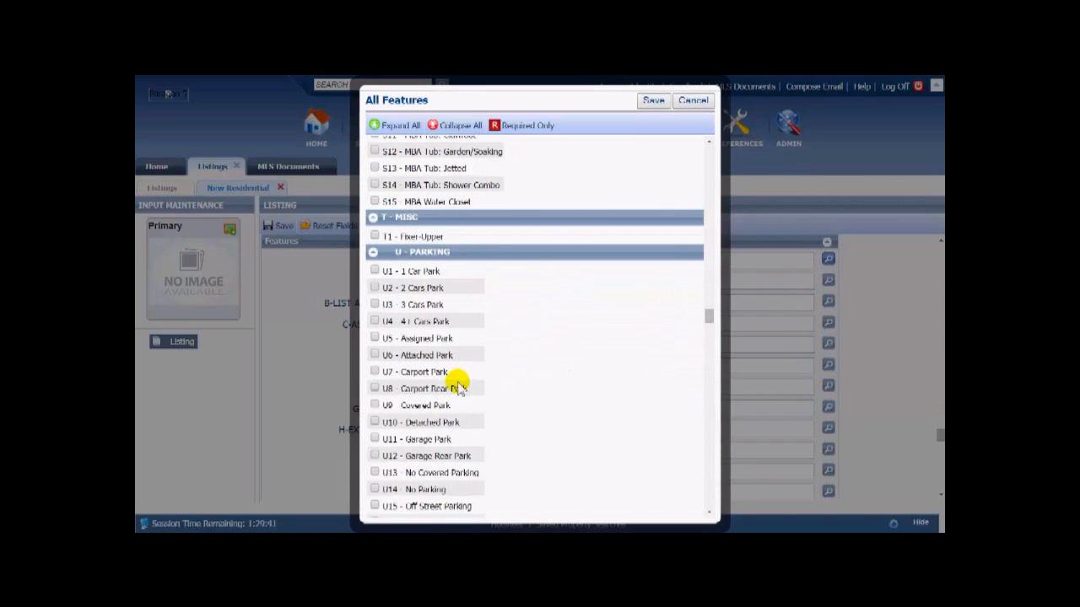
click(652, 104)
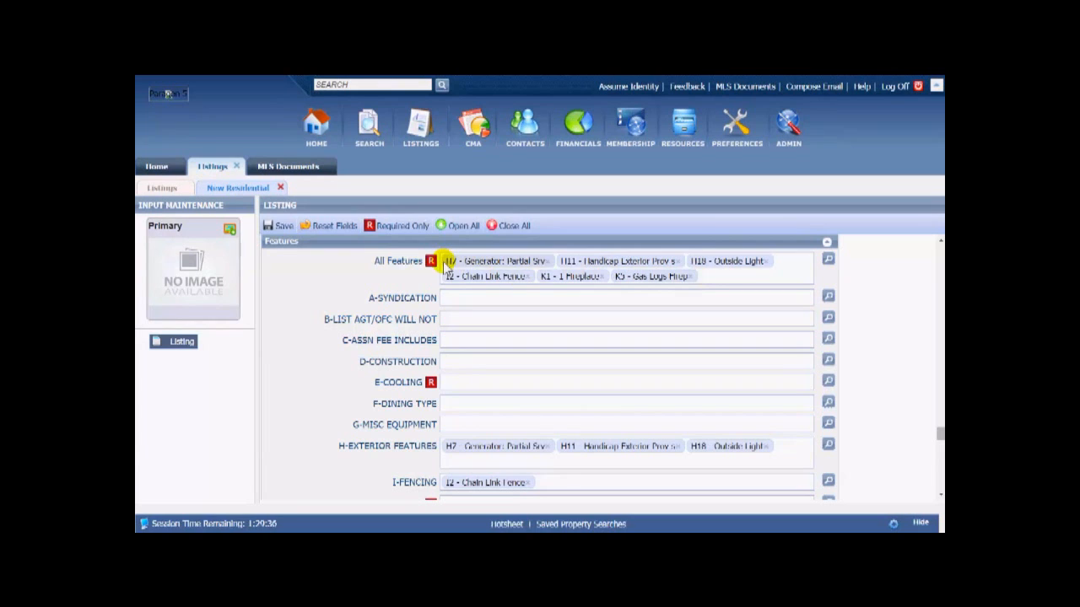
Step: Check the All Features field and the individual category fields in the Features section for the saved selections
click(406, 263)
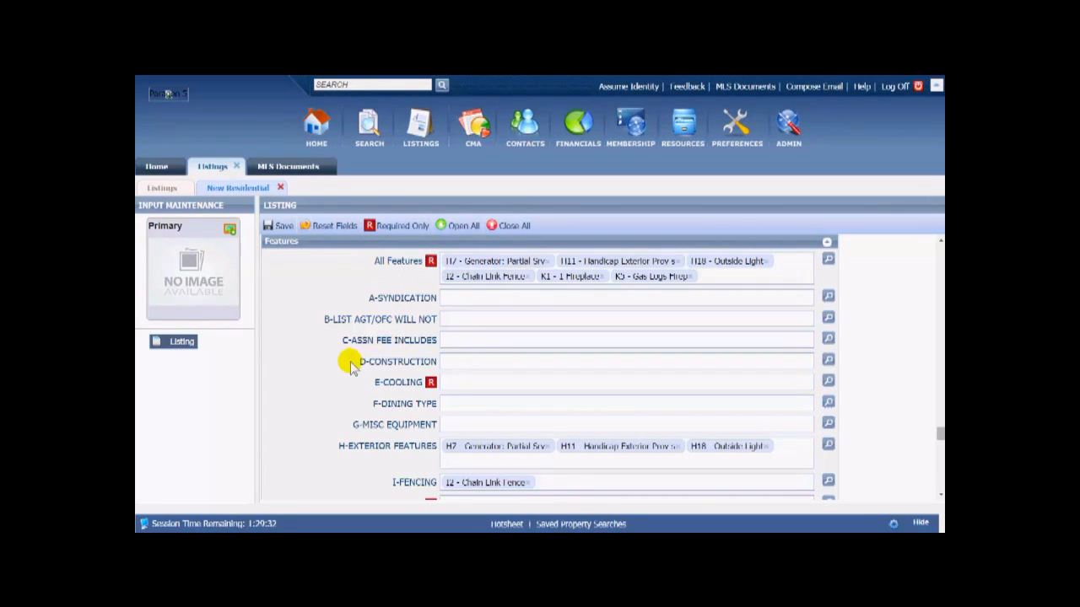
scroll(351, 359, down, 2)
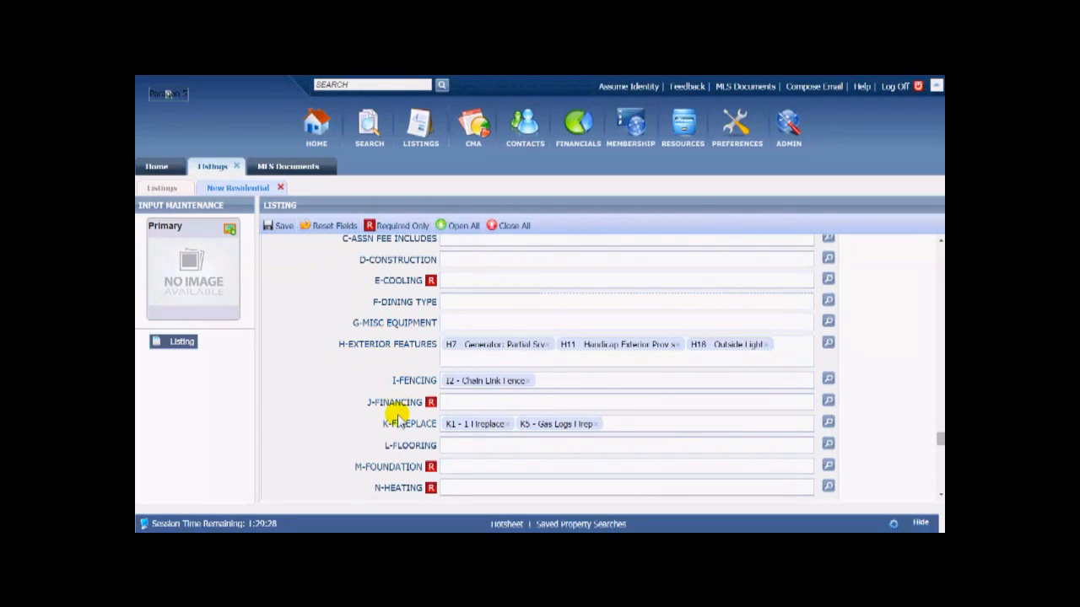
scroll(399, 452, down, 5)
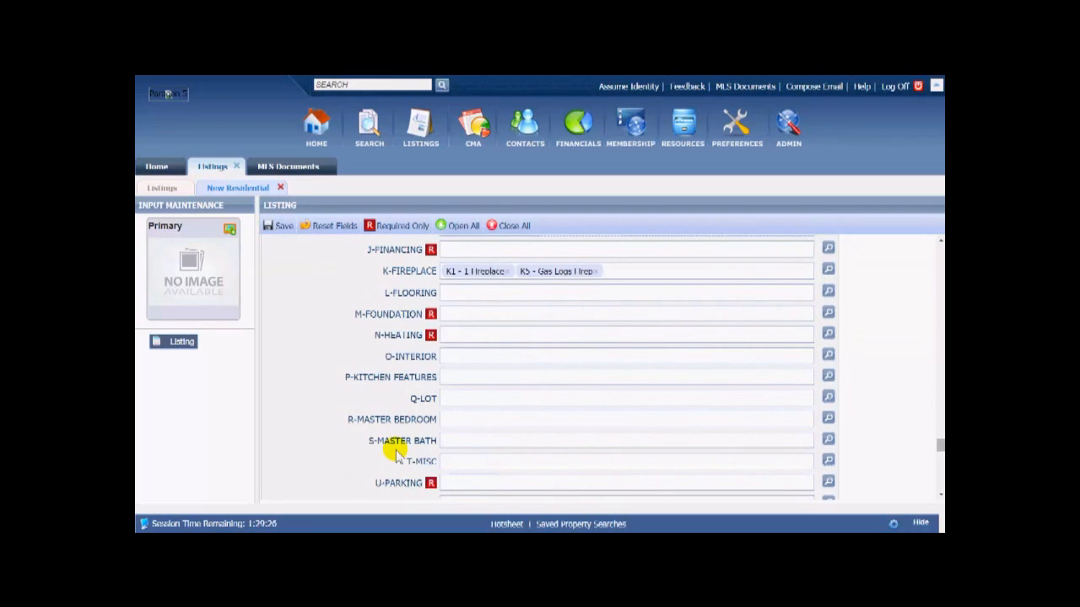
scroll(388, 440, up, 3)
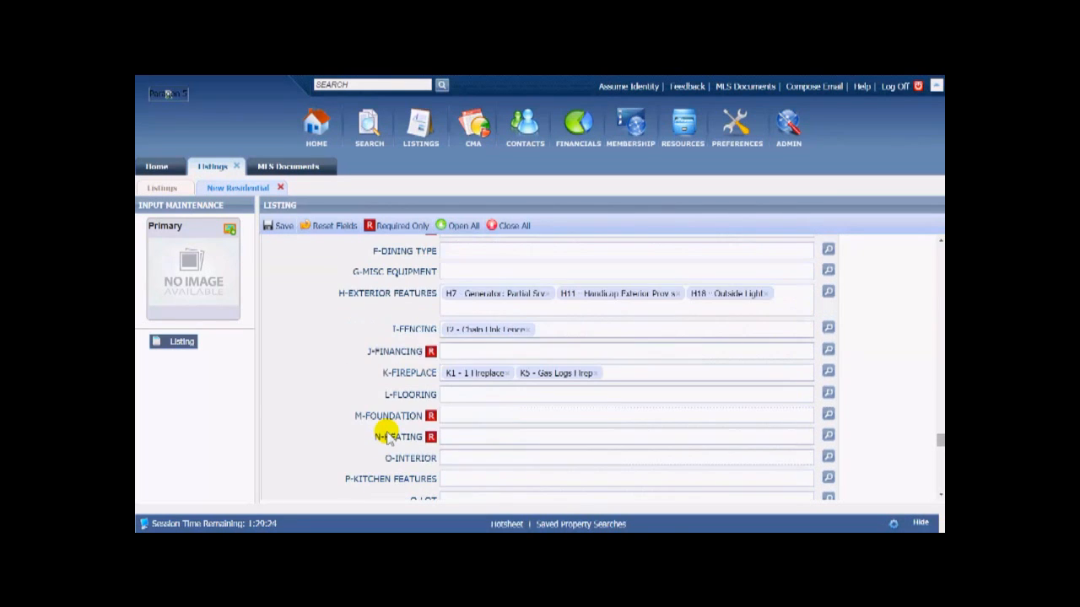
scroll(385, 435, up, 5)
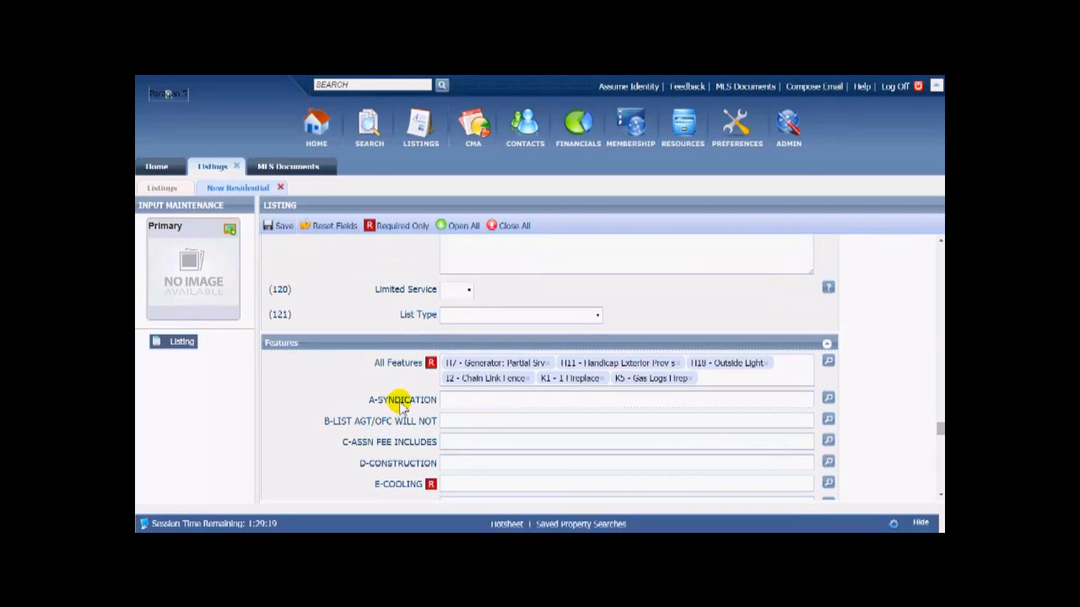
Step: Search for ZONE directly in the All Features field and add N9 - Zoned Heat
click(739, 378)
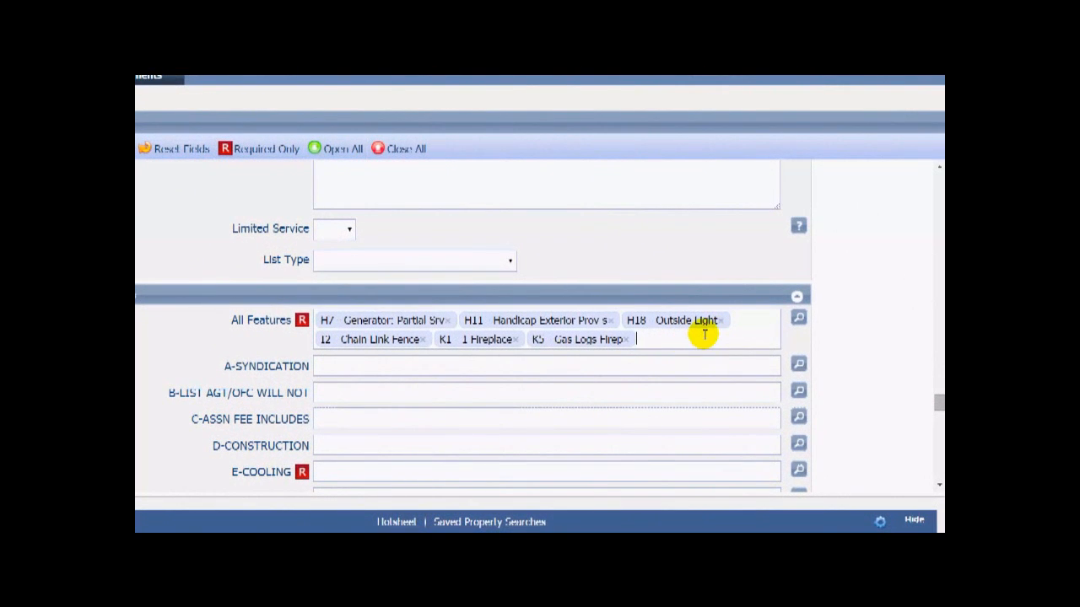
text(ZPNE)
key(BackSpace)
key(BackSpace)
key(BackSpace)
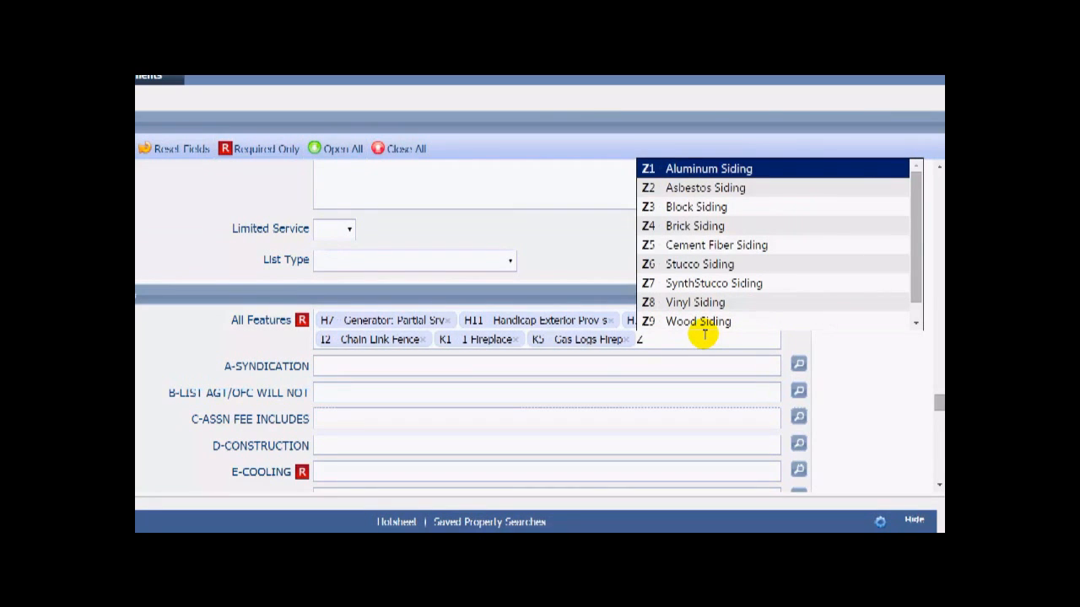
text(ONE)
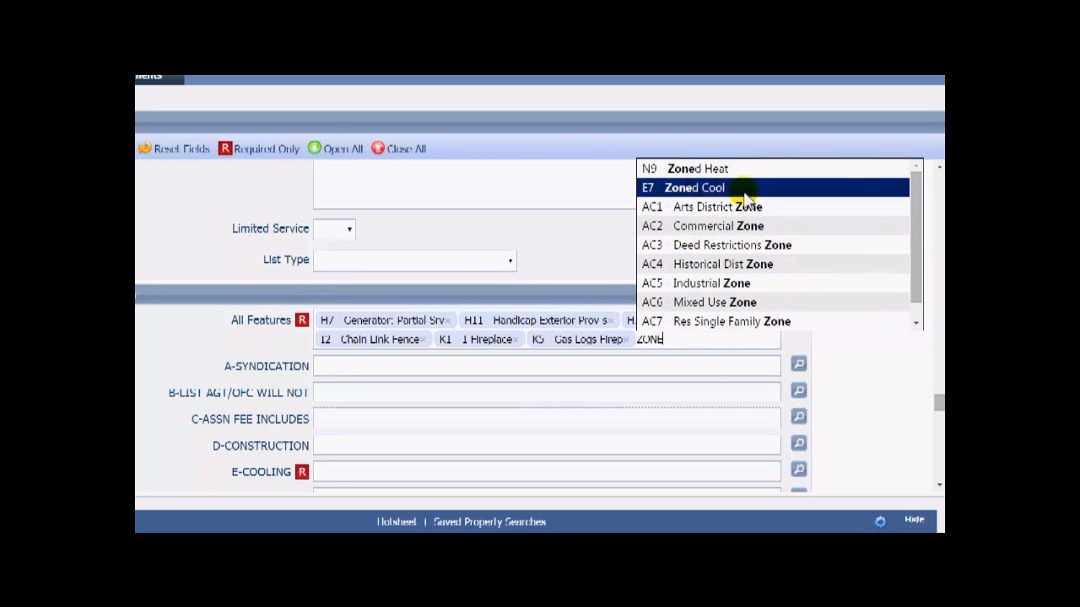
click(686, 170)
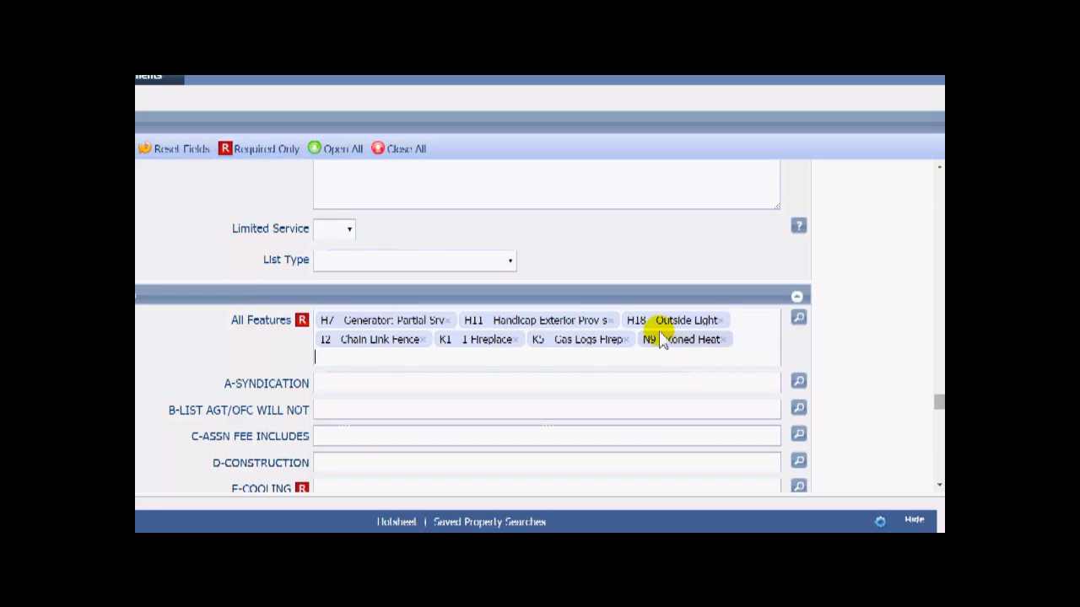
Step: Search for BR in the D-Construction field and add D2 - Brick Const
scroll(383, 377, down, 3)
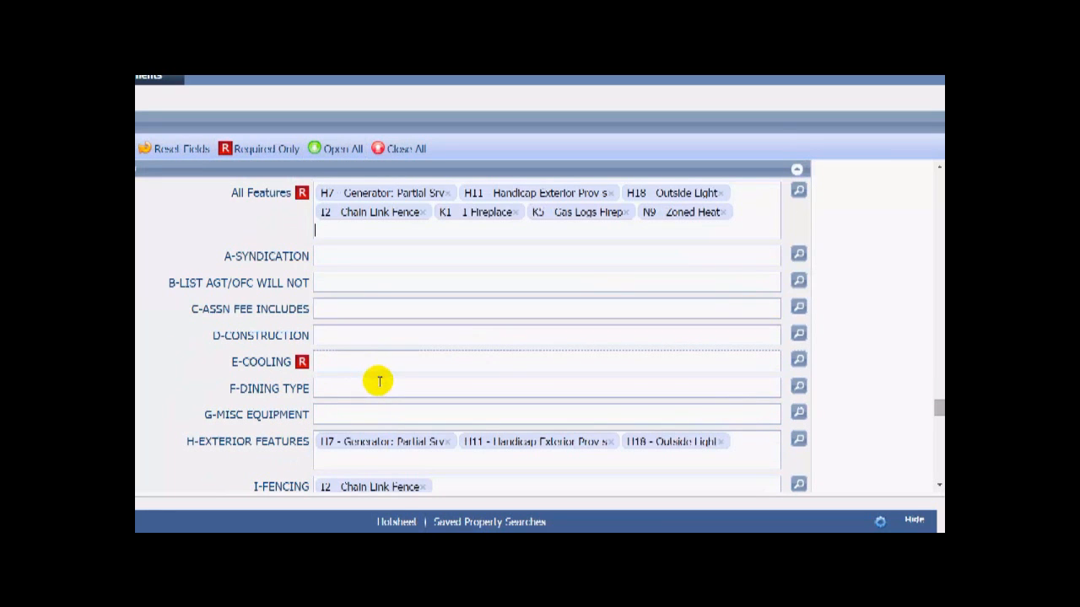
click(327, 337)
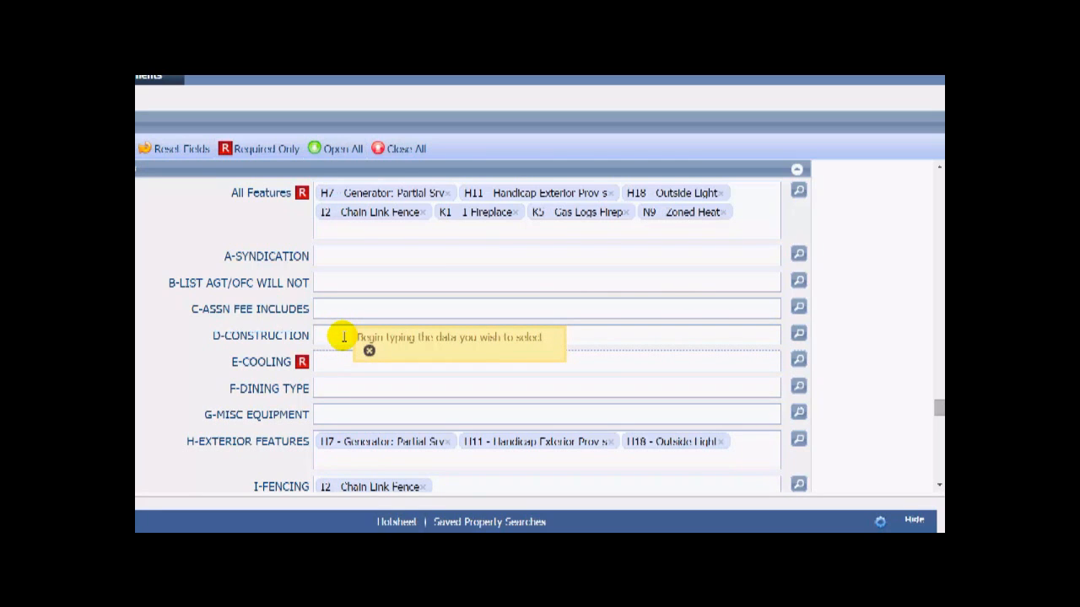
text(BR)
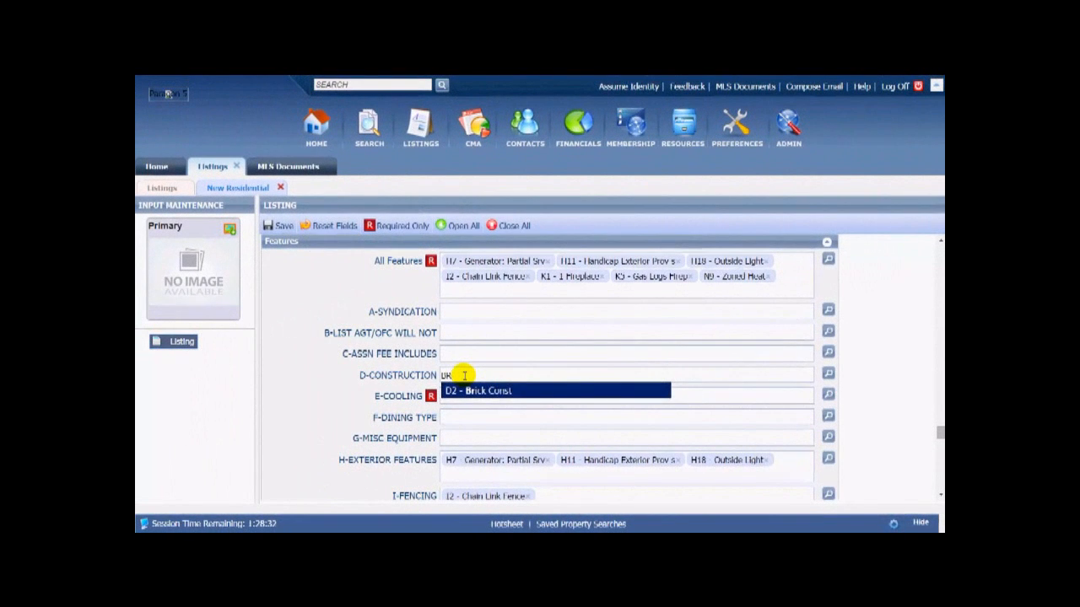
key(Return)
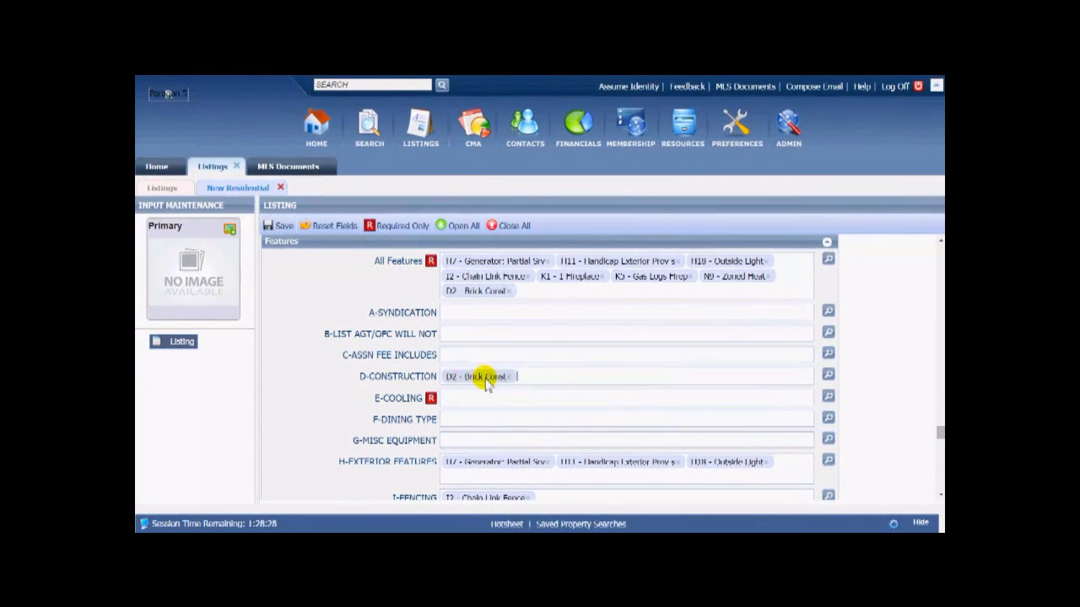
click(393, 377)
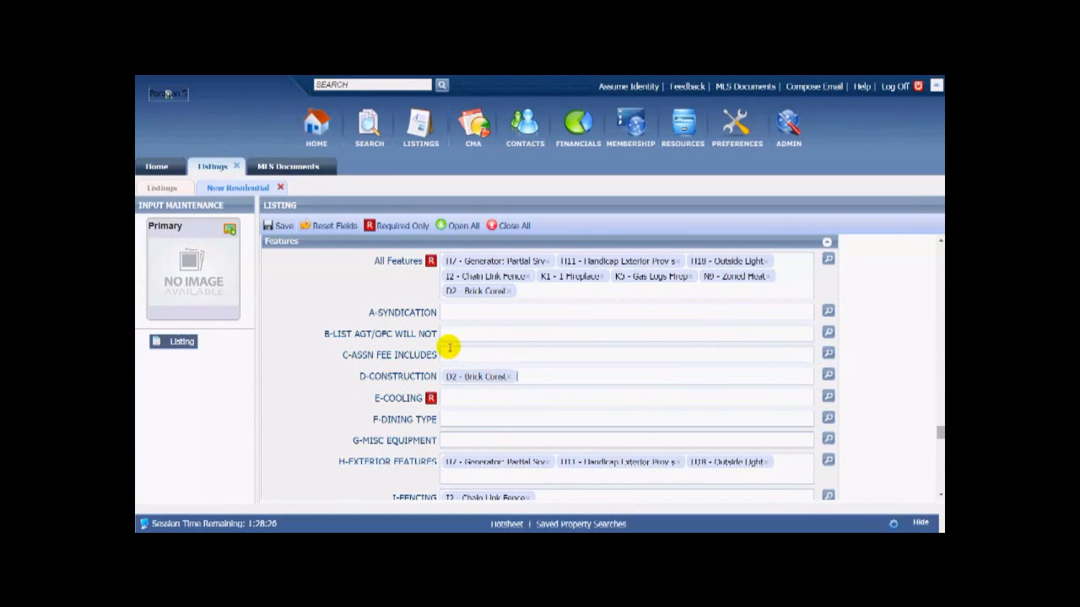
Step: Go past the remaining feature categories to AsIs Remarks and highlight its prefilled waiver of warranty text
scroll(498, 338, down, 3)
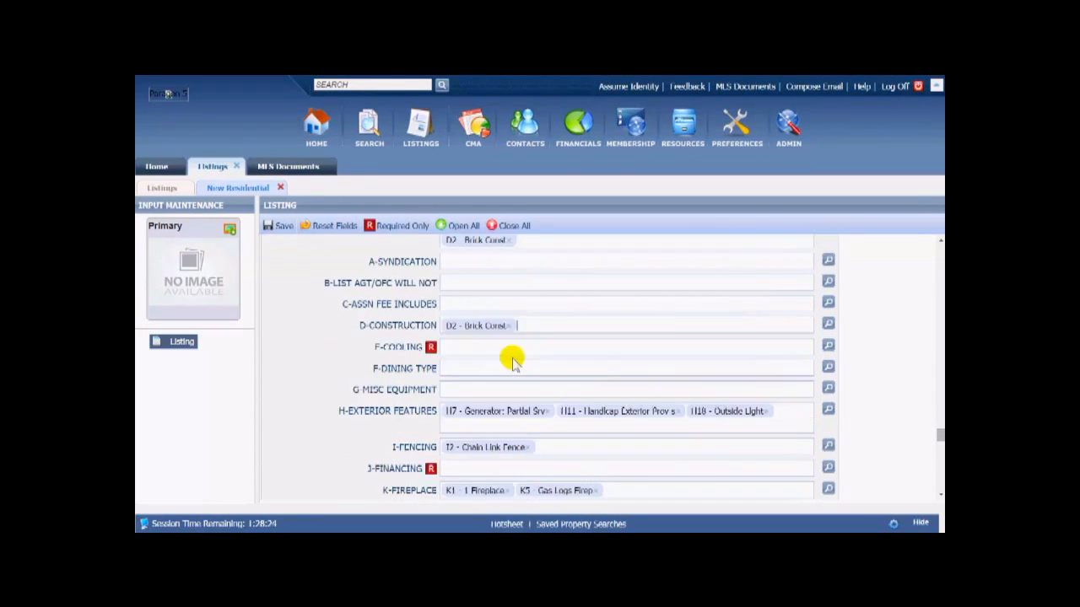
scroll(610, 366, down, 3)
scroll(625, 376, down, 10)
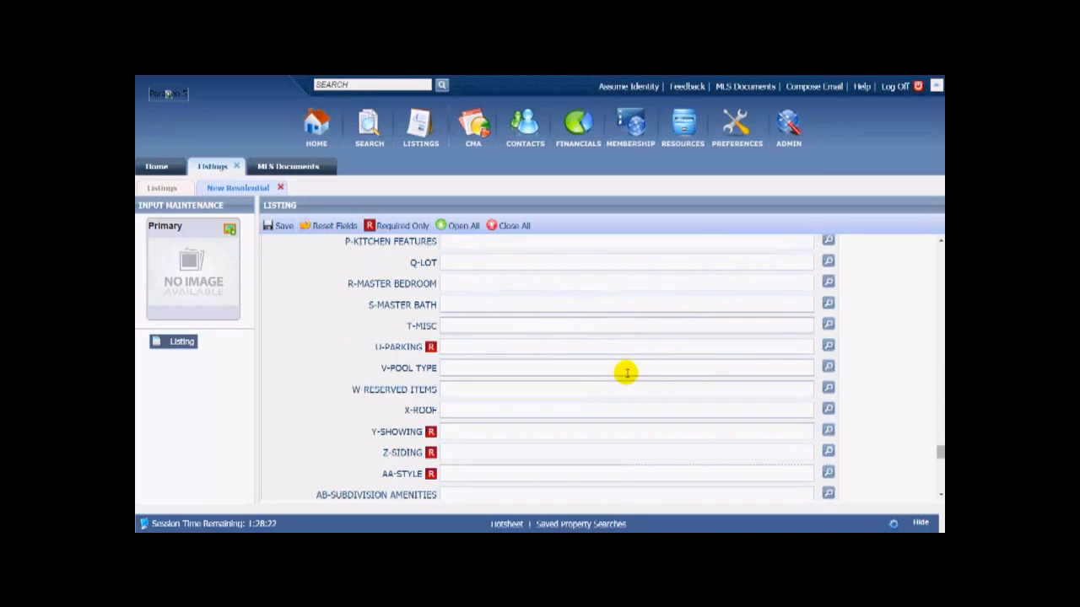
scroll(625, 372, down, 3)
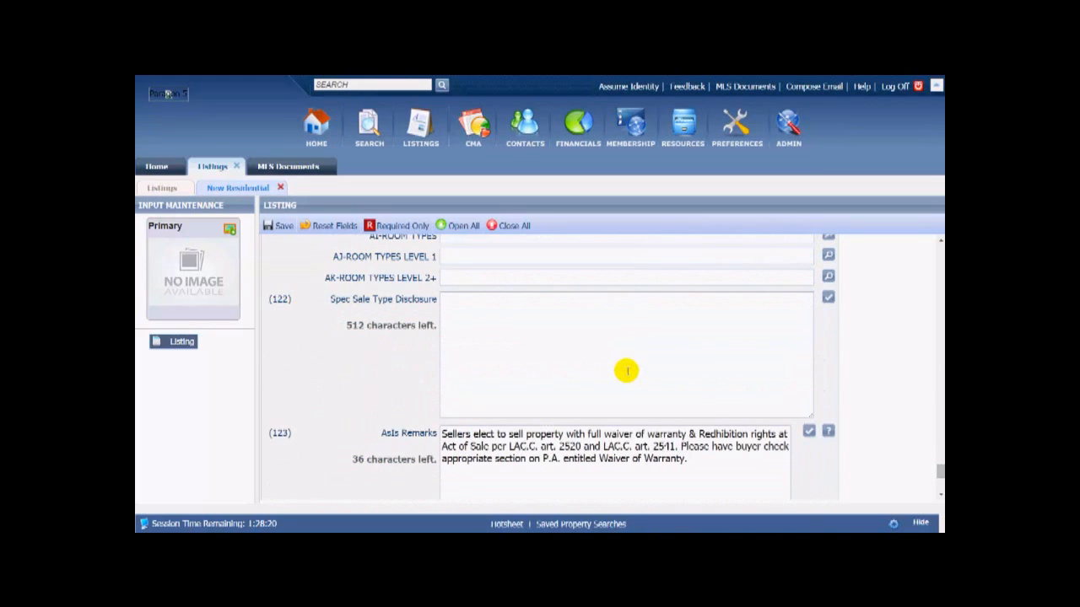
scroll(657, 368, down, 4)
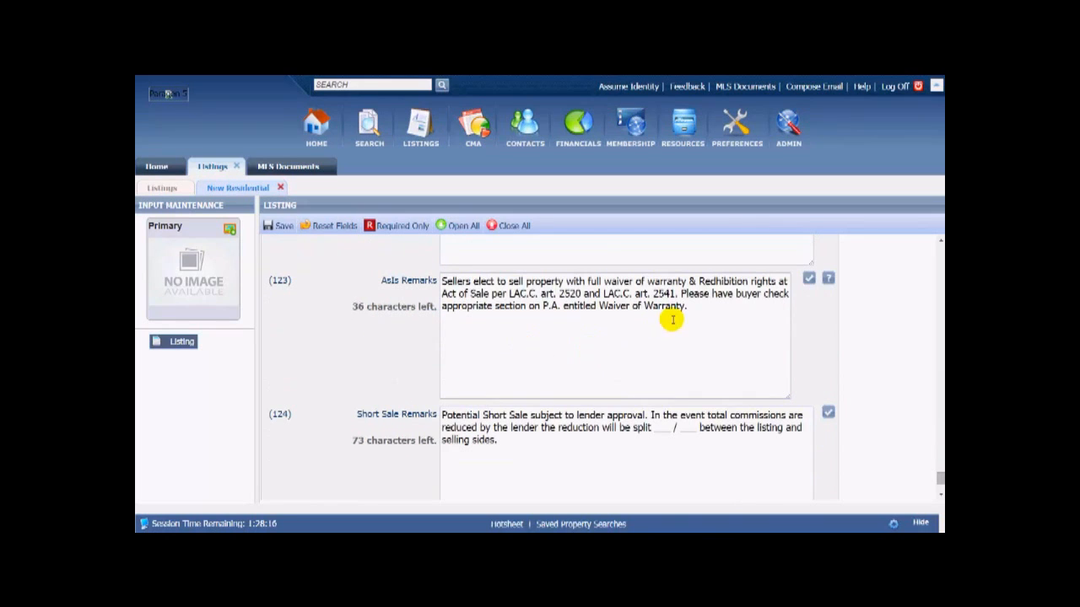
drag(688, 307, 432, 286)
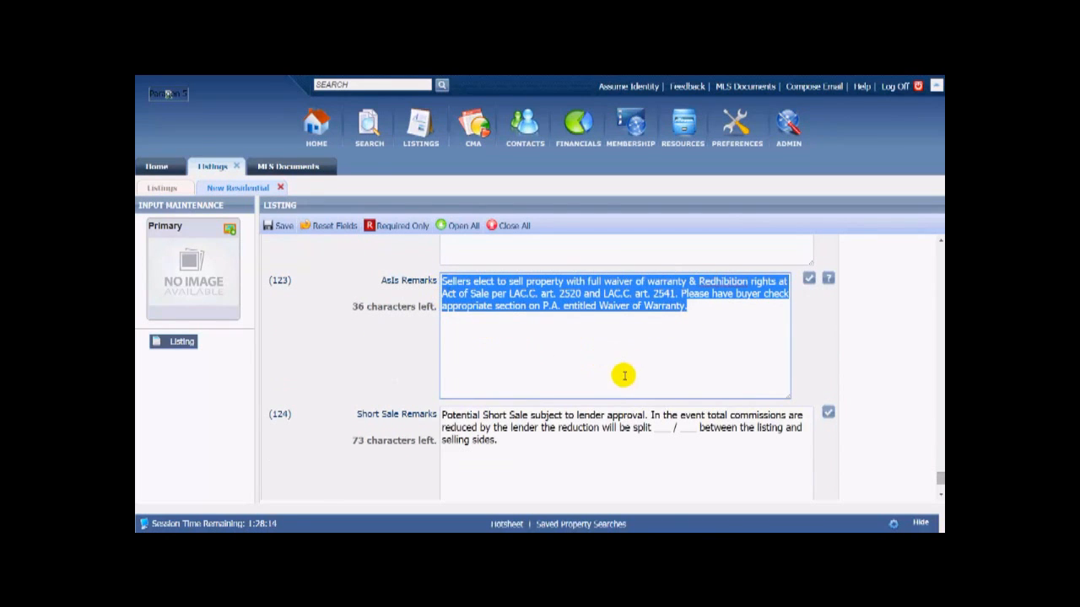
Step: Highlight the prefilled text in Short Sale Remarks and collapse the Sold Information section
scroll(614, 396, down, 2)
click(488, 351)
drag(487, 351, 442, 321)
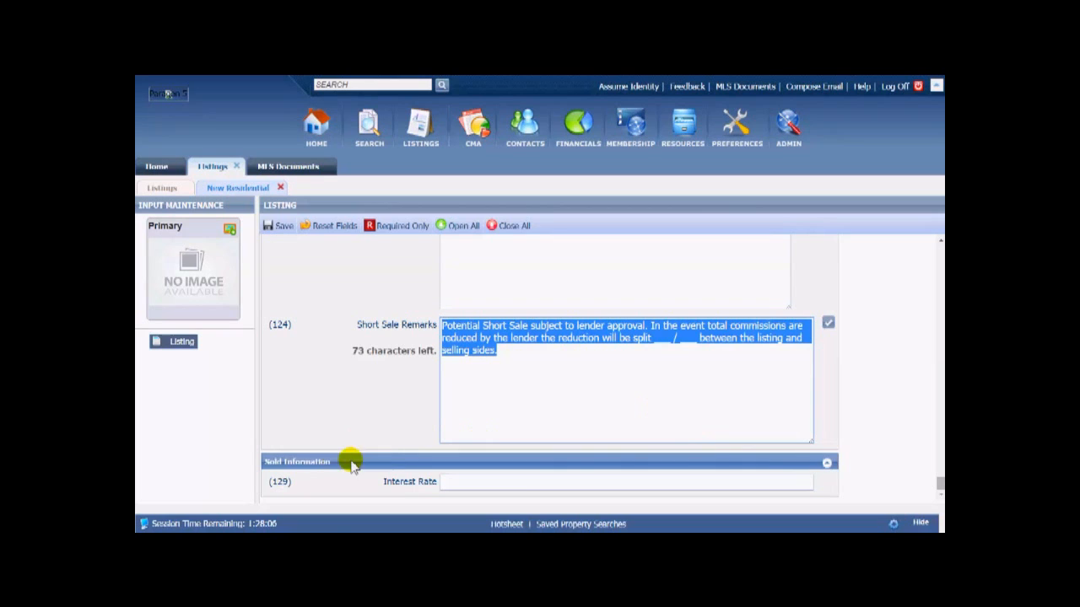
click(827, 463)
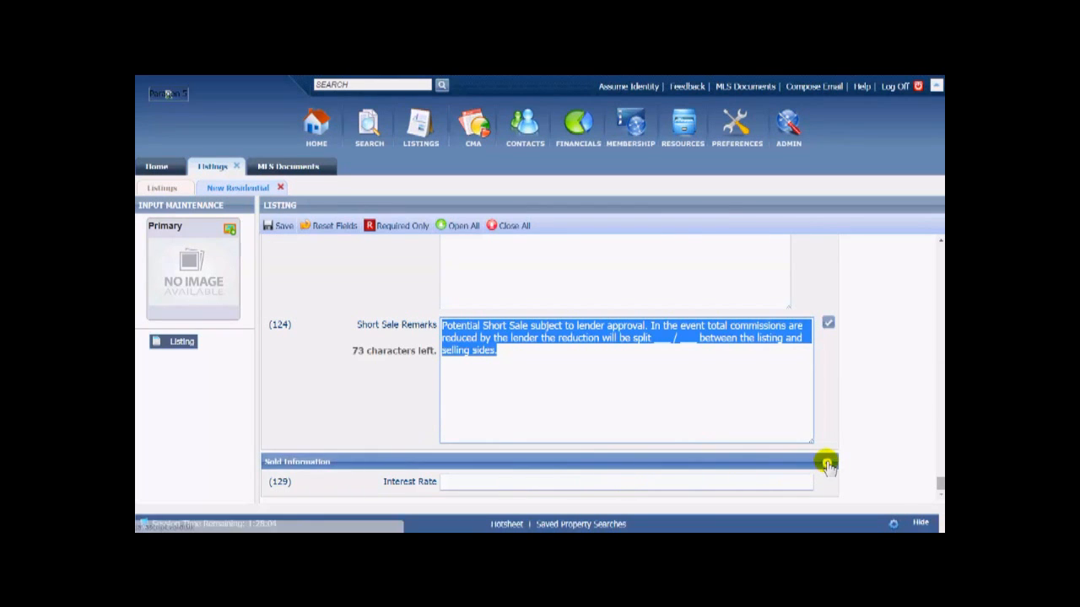